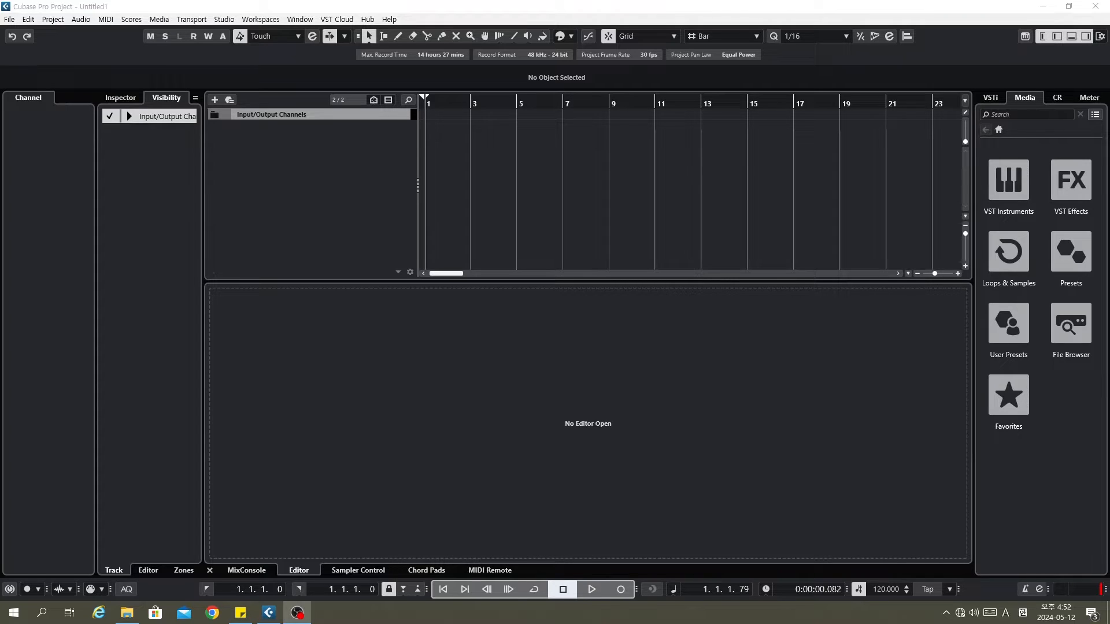
Add an instrument track using Groove Agent SE with all MIDI inputs and Stereo Out
right_click(354, 141)
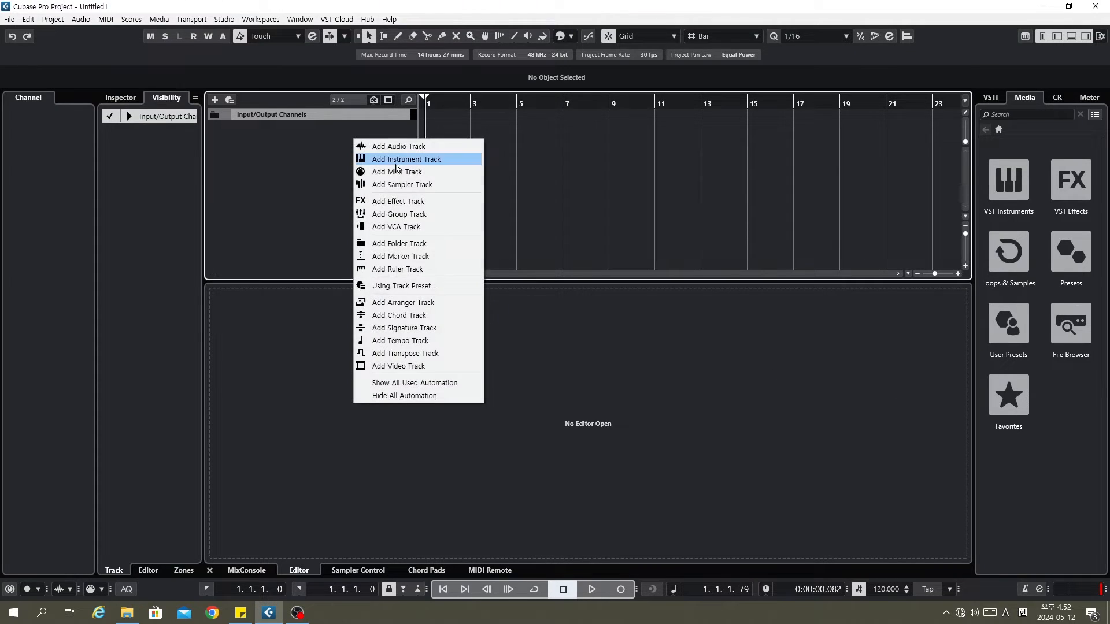
click(398, 161)
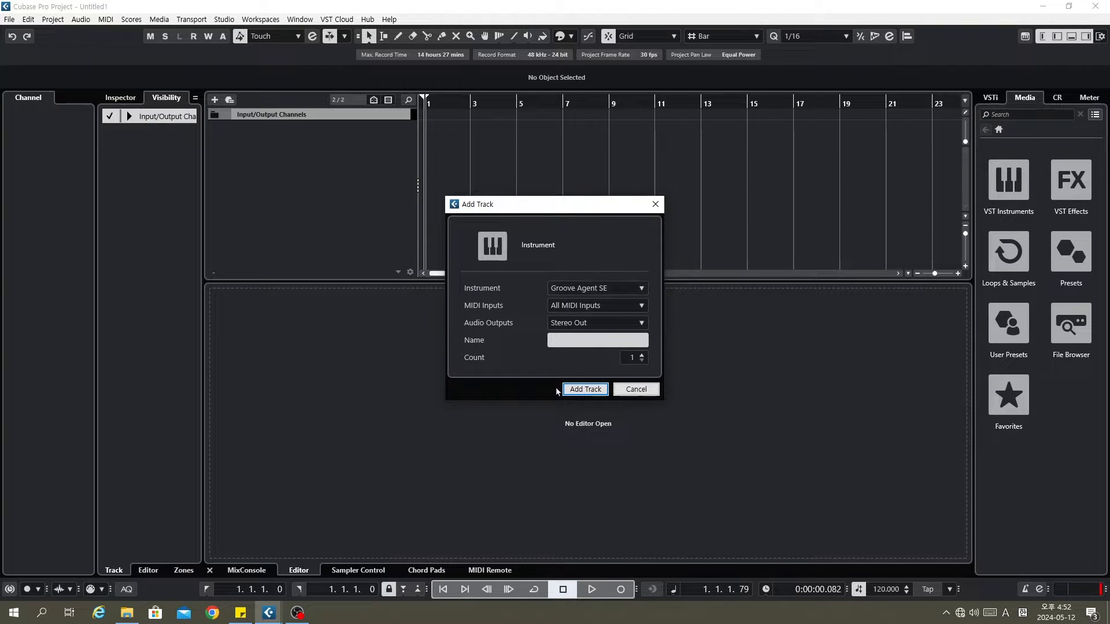
click(580, 388)
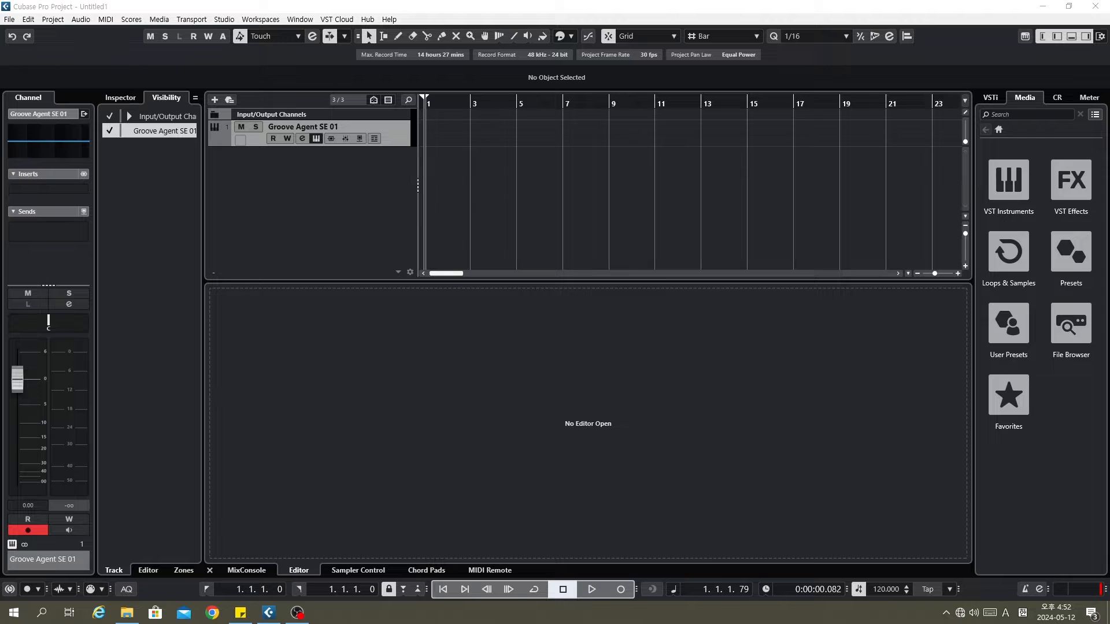
Load the Binding Blank Pages kit into Groove Agent SE and audition its Kick pad
drag(577, 133, 395, 174)
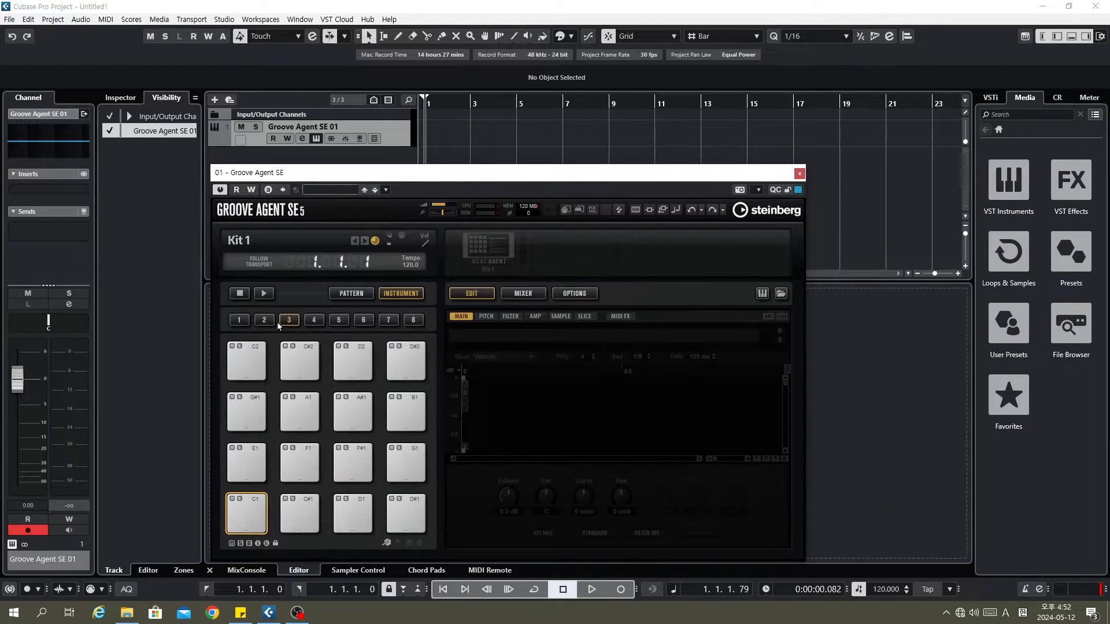
click(278, 244)
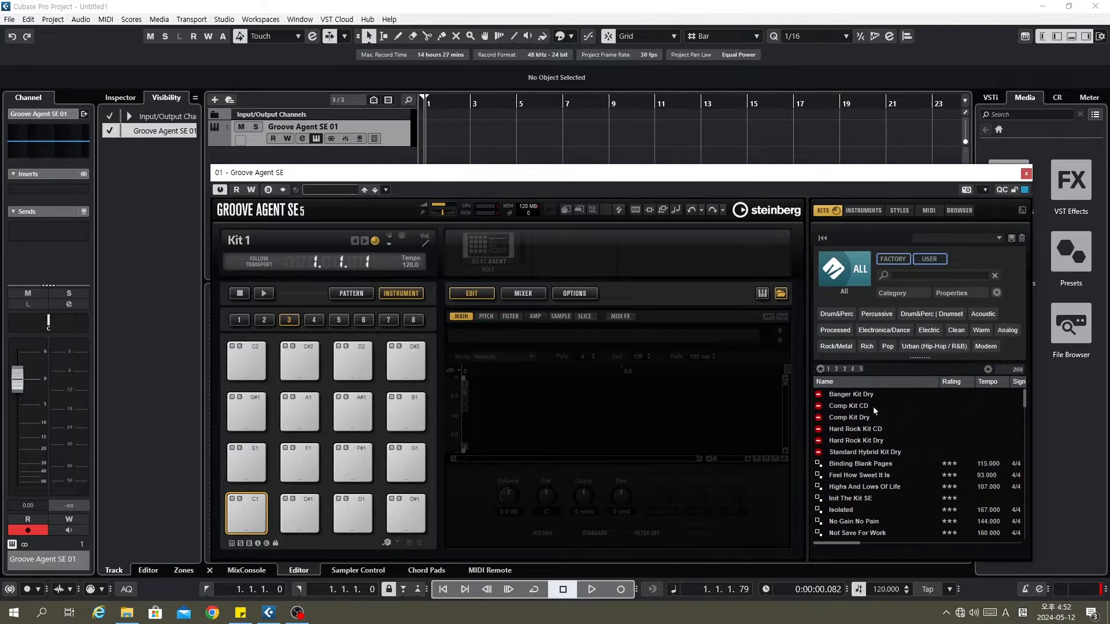
double_click(885, 465)
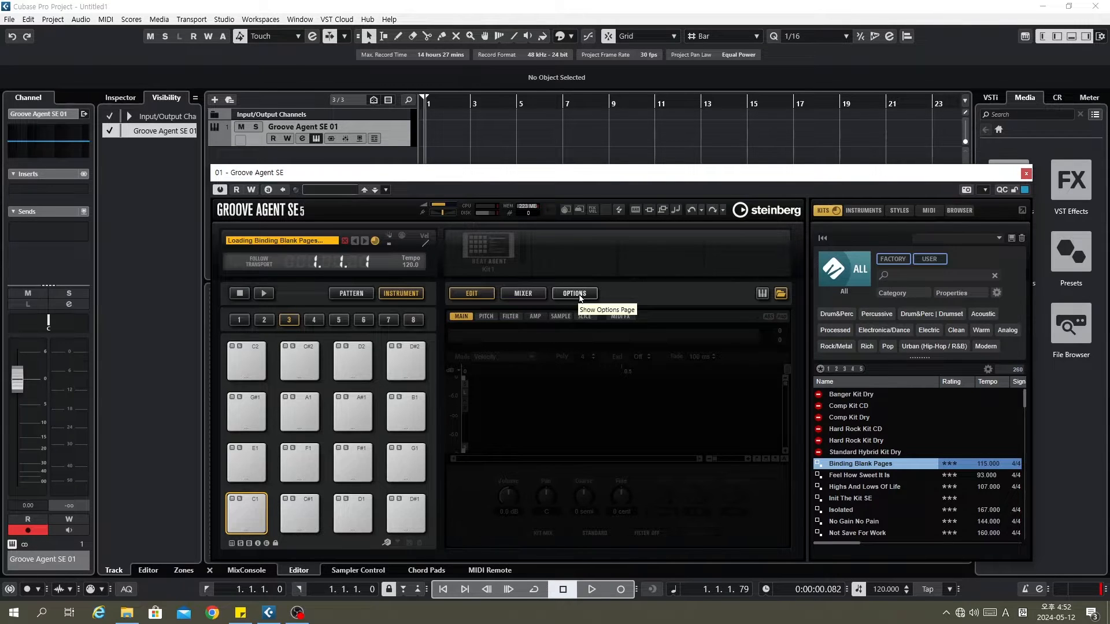
click(250, 515)
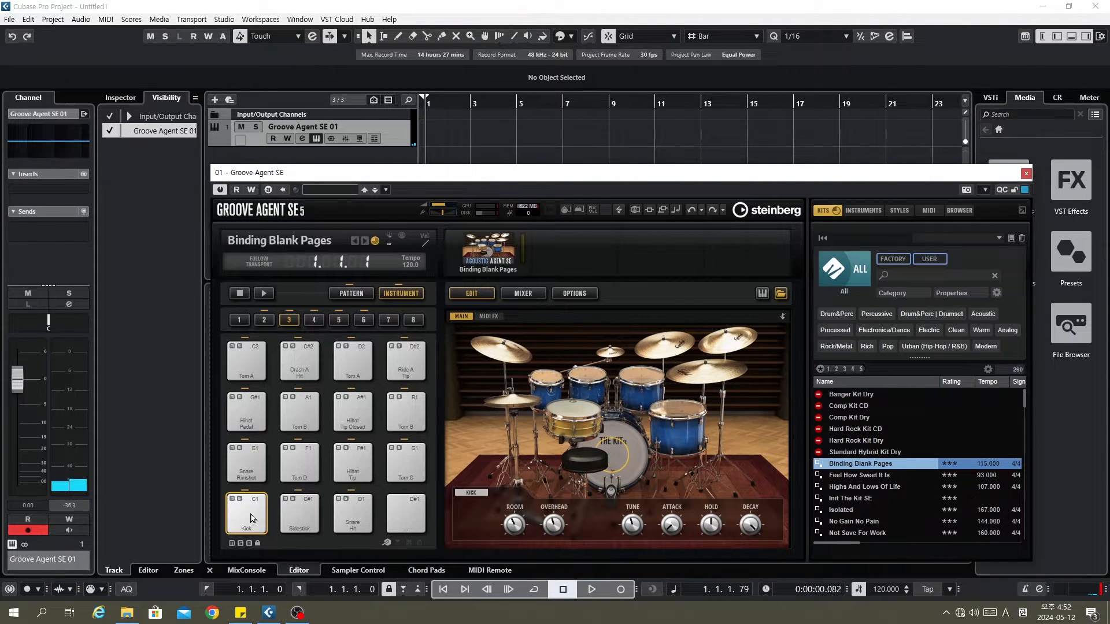
Show the On-Screen Keyboard and play drum sounds of the loaded kit with it
key(q)
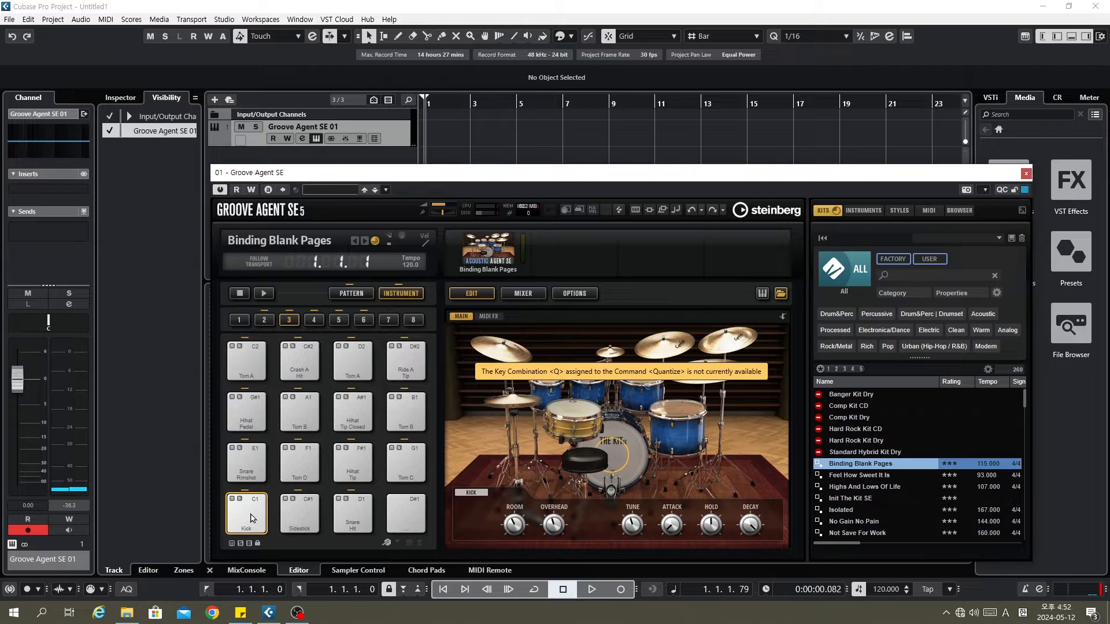
click(178, 425)
key(alt+k)
click(471, 535)
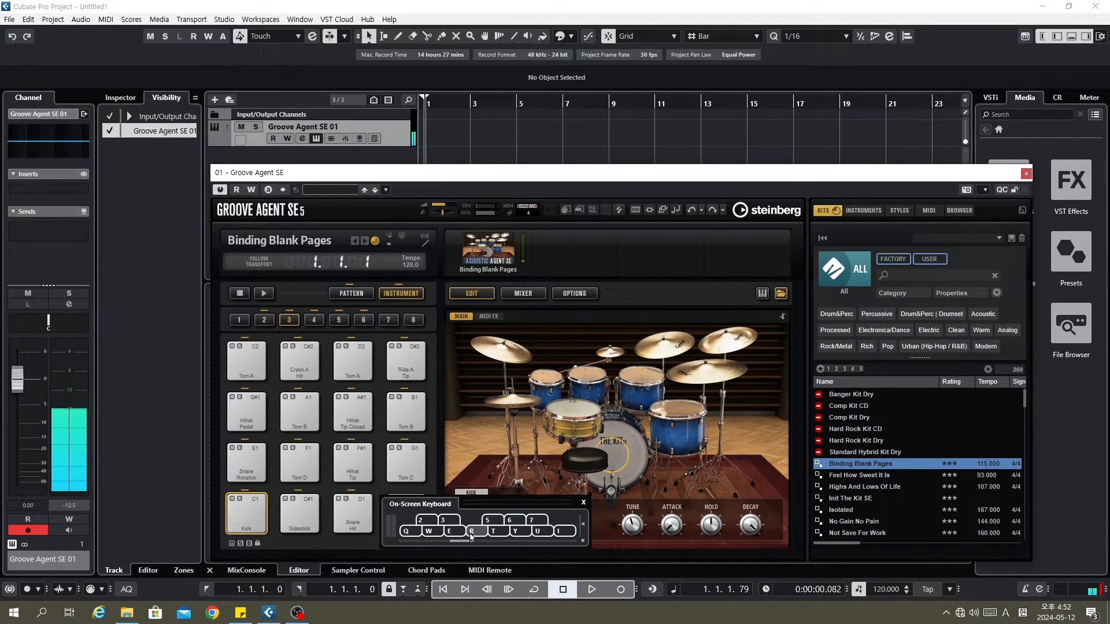
key(7)
key(7)
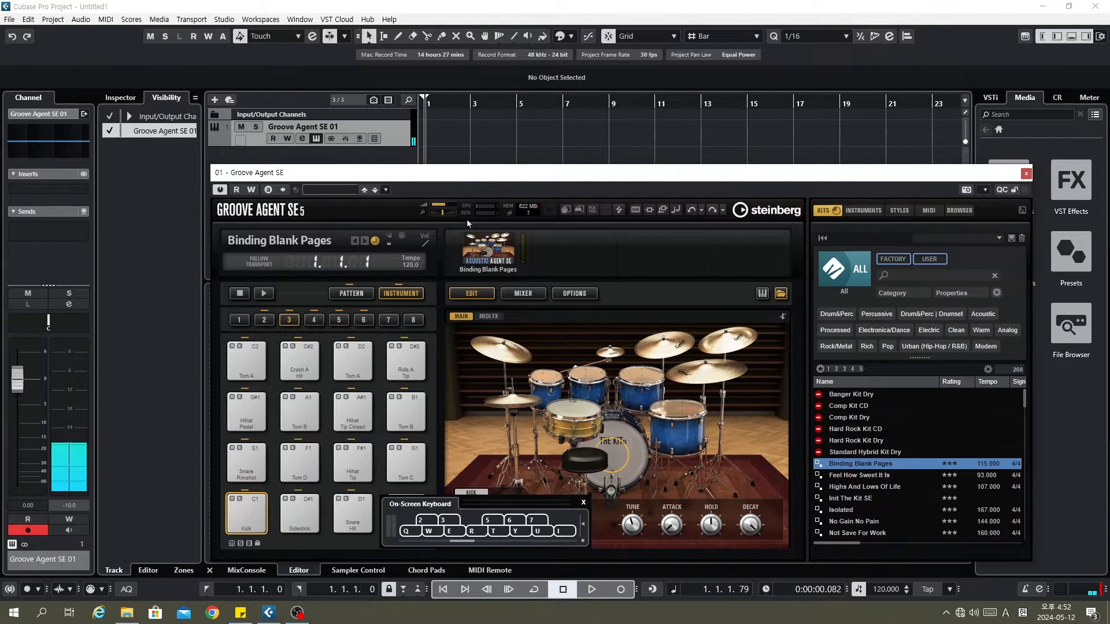
Move the Groove Agent SE window aside and close it to return to the project
key(alt+k)
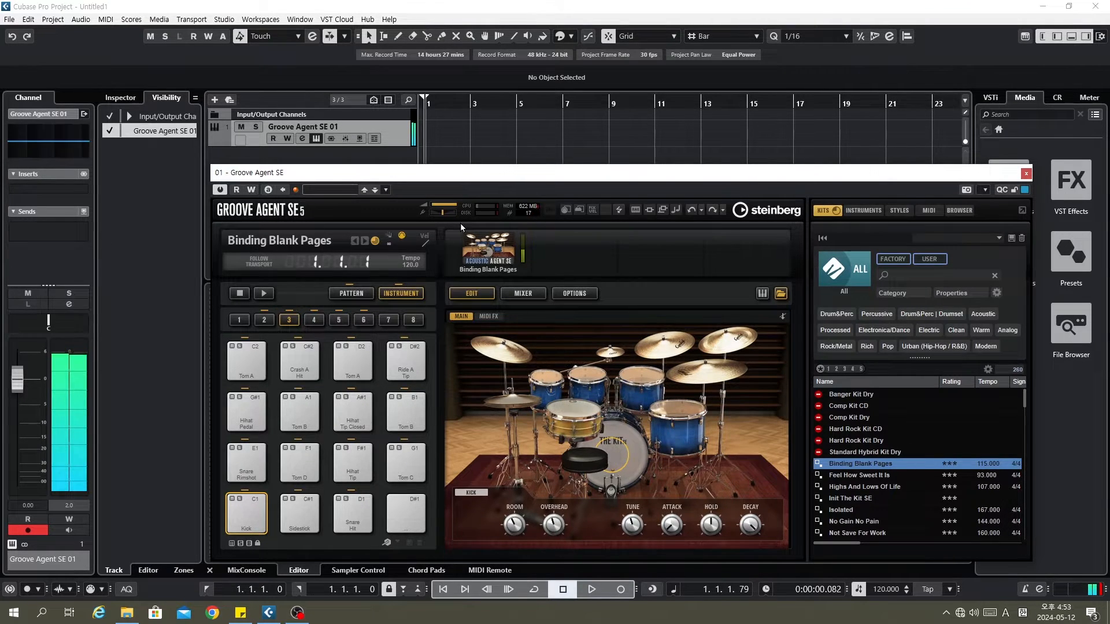
drag(529, 173, 834, 147)
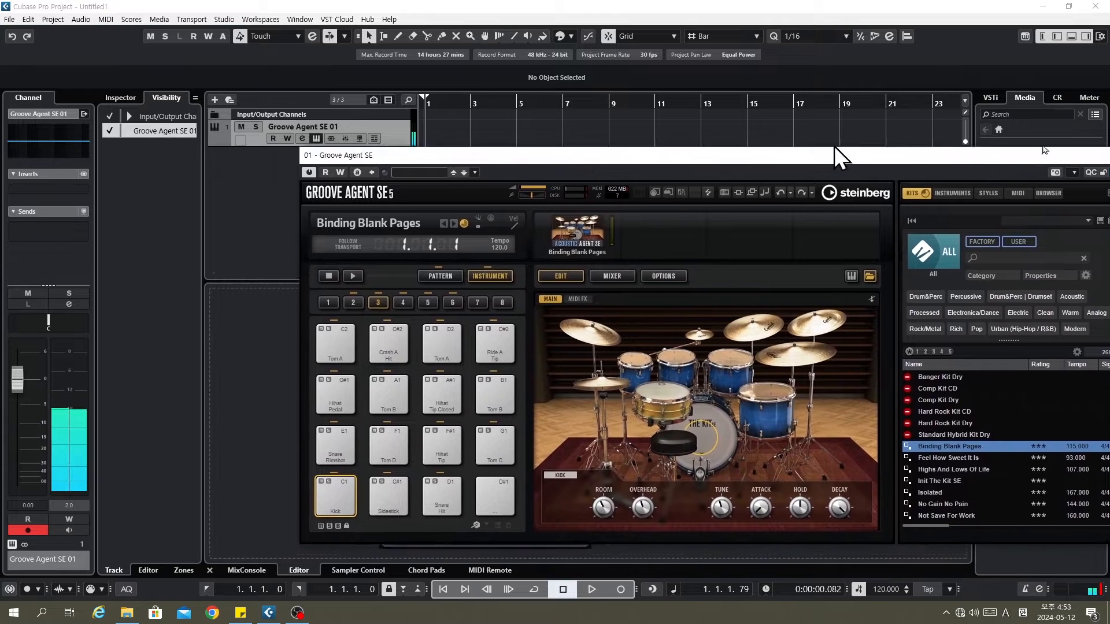
key(alt+F4)
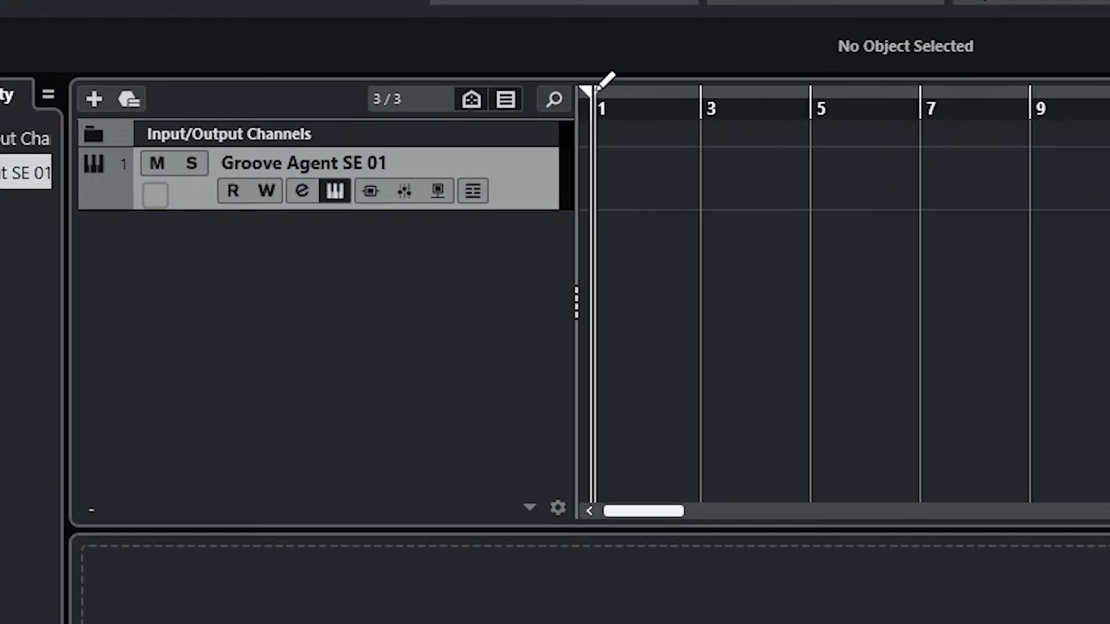
Set the locator range from bar 1 to bar 5 and activate cycle mode
drag(431, 96, 508, 95)
drag(903, 84, 922, 103)
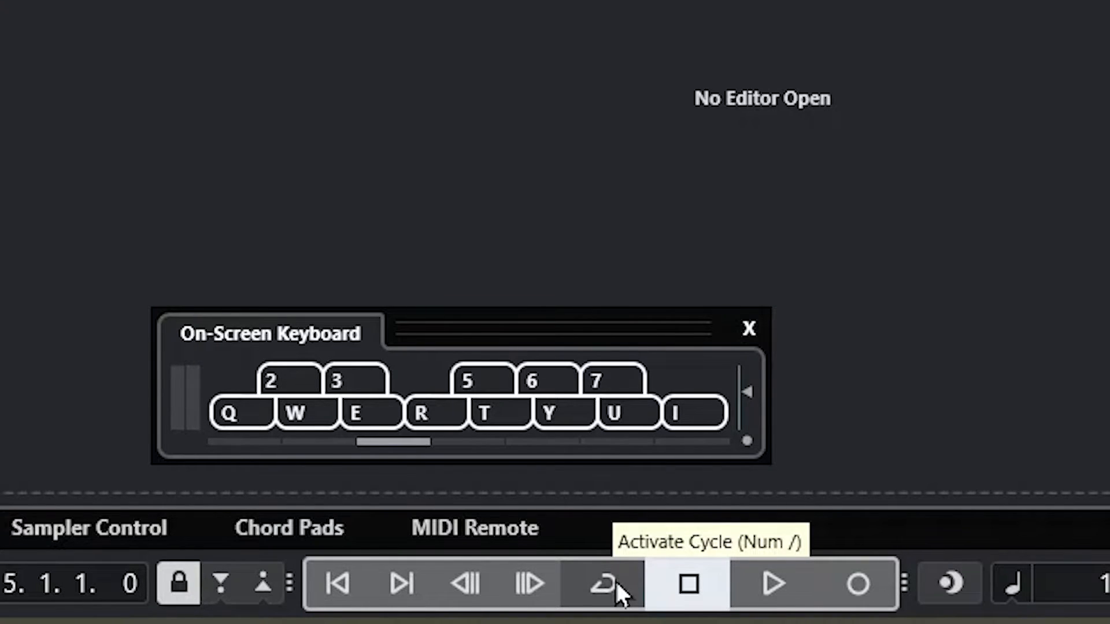
click(615, 581)
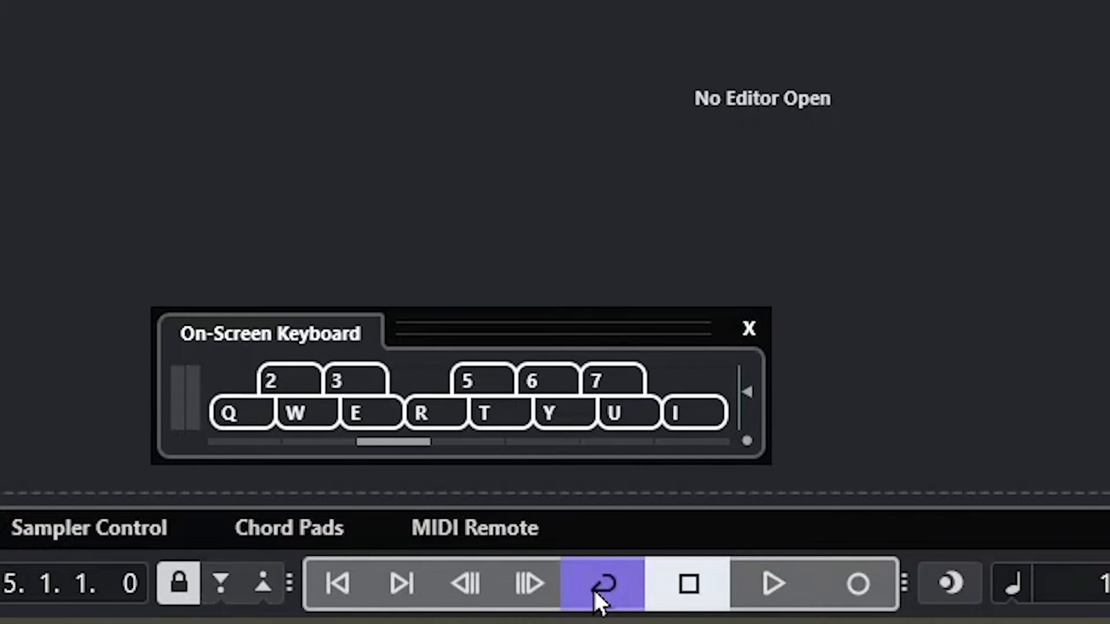
click(598, 601)
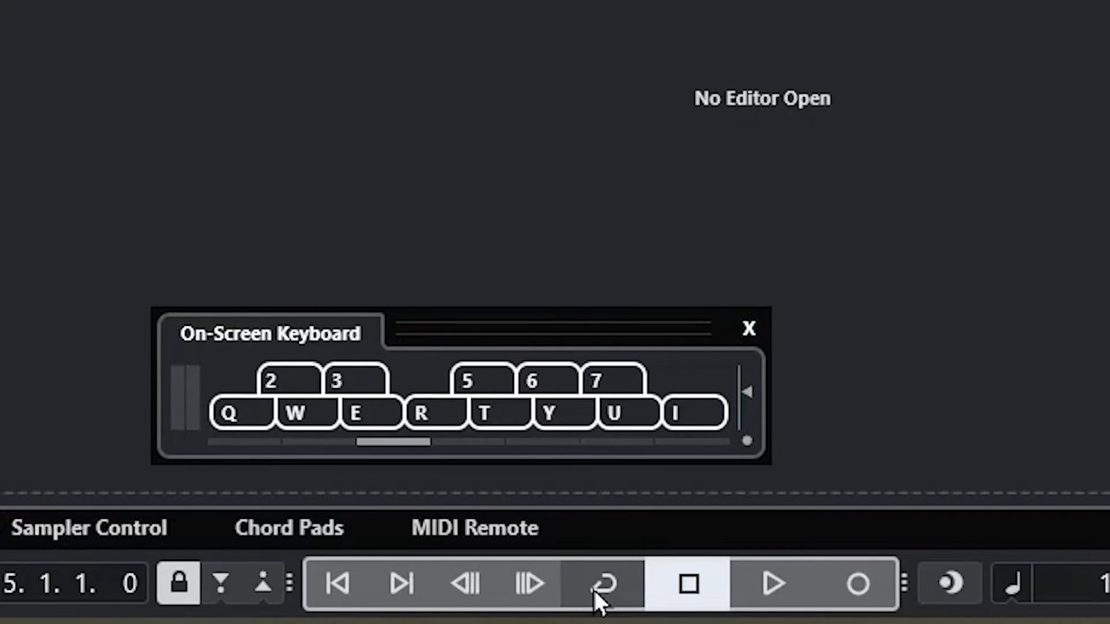
click(594, 591)
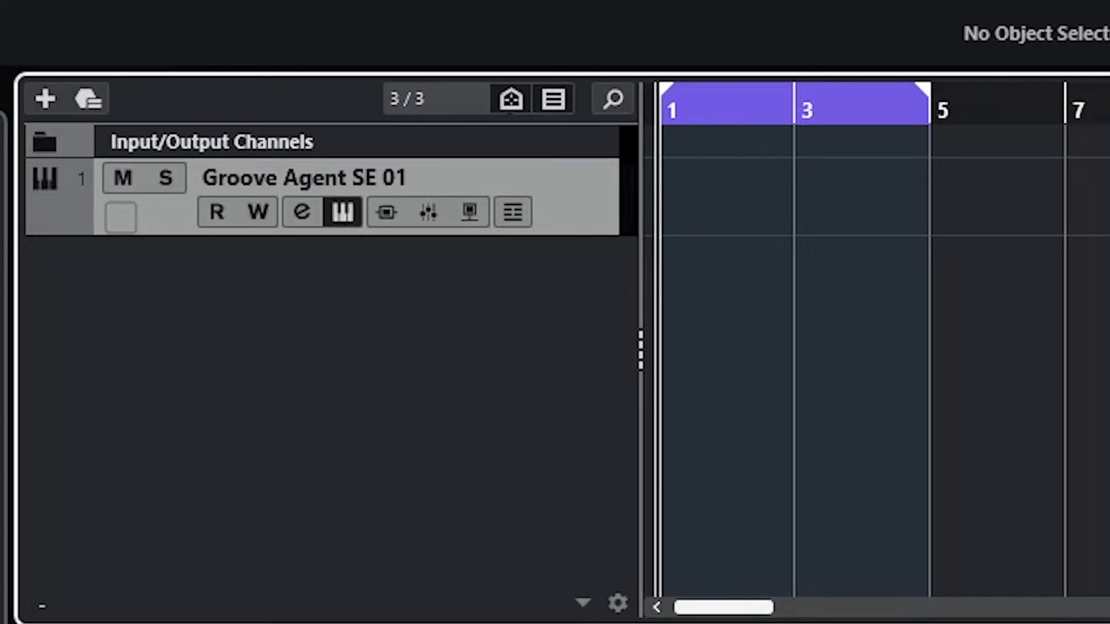
Record a cycled drum take on the Groove Agent SE 01 track between bars 1 and 5, and stop the transport
key(KP_Multiply)
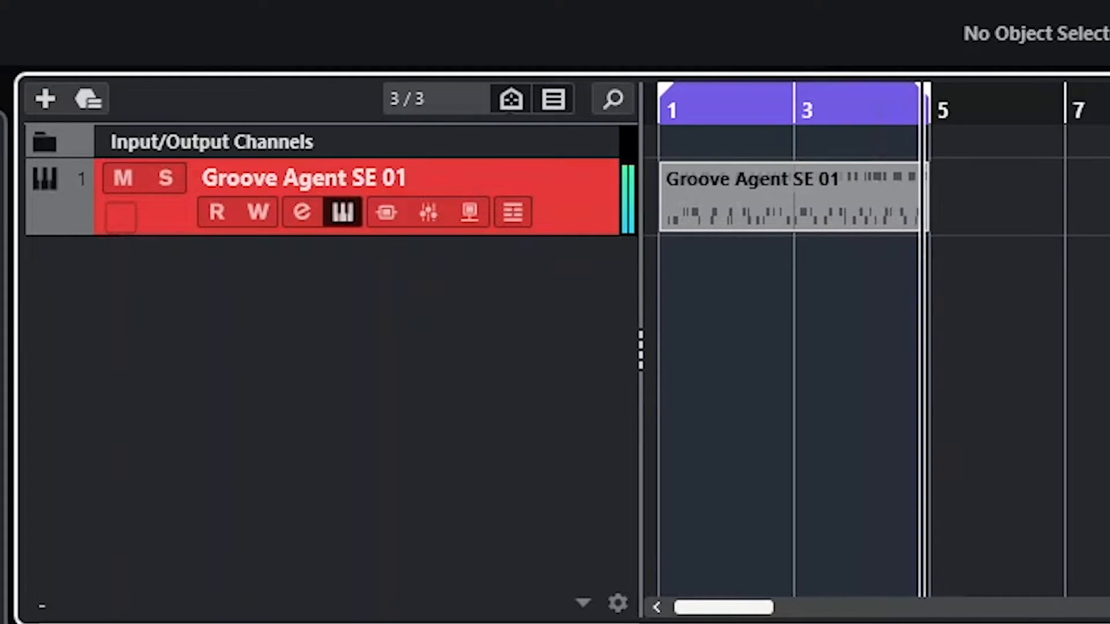
key(space)
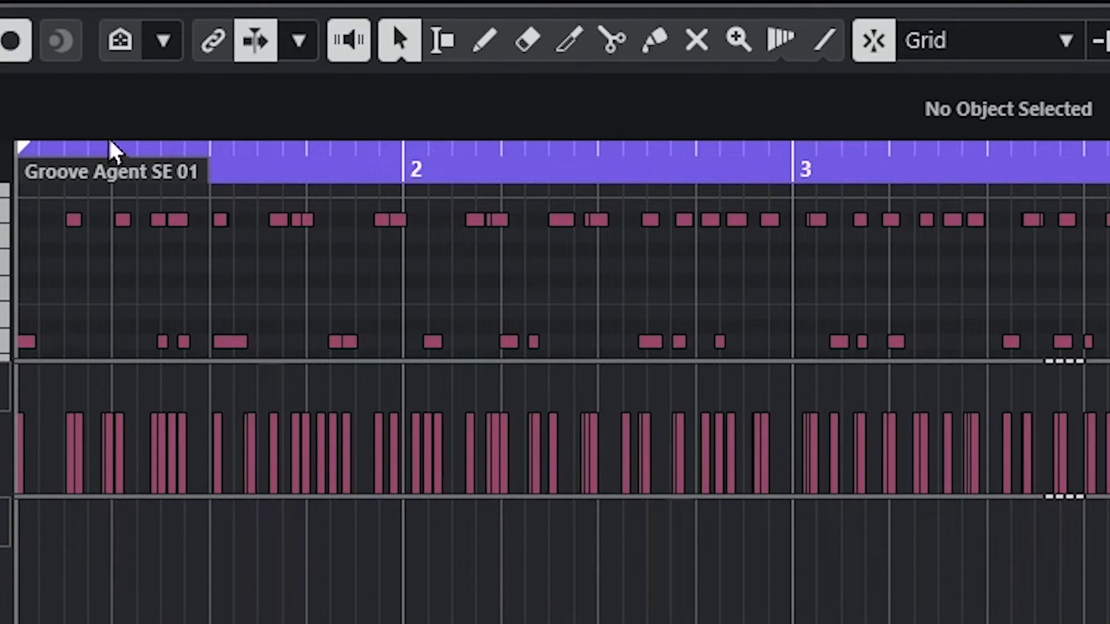
right_click(240, 1)
key(Escape)
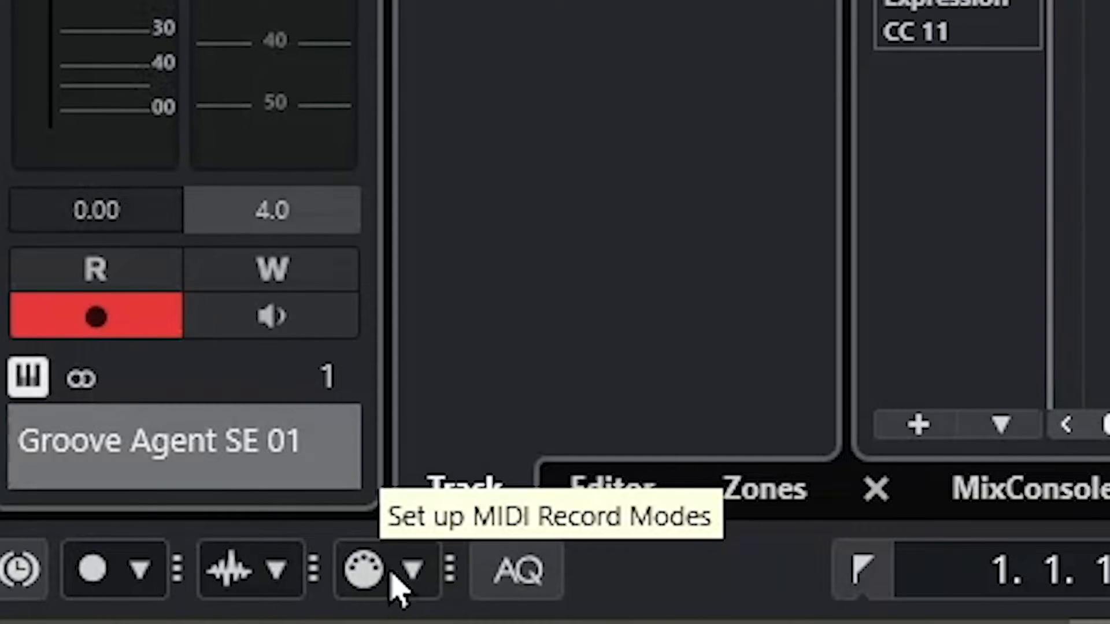
Review the available MIDI record modes for linear and cycled recording, and close the settings
click(379, 576)
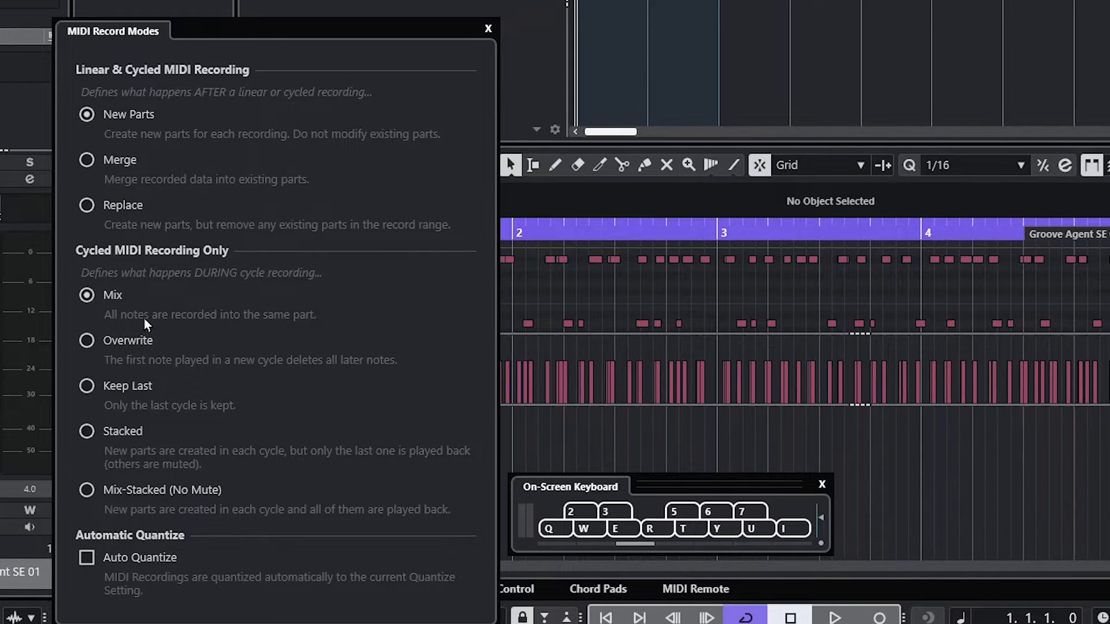
click(489, 30)
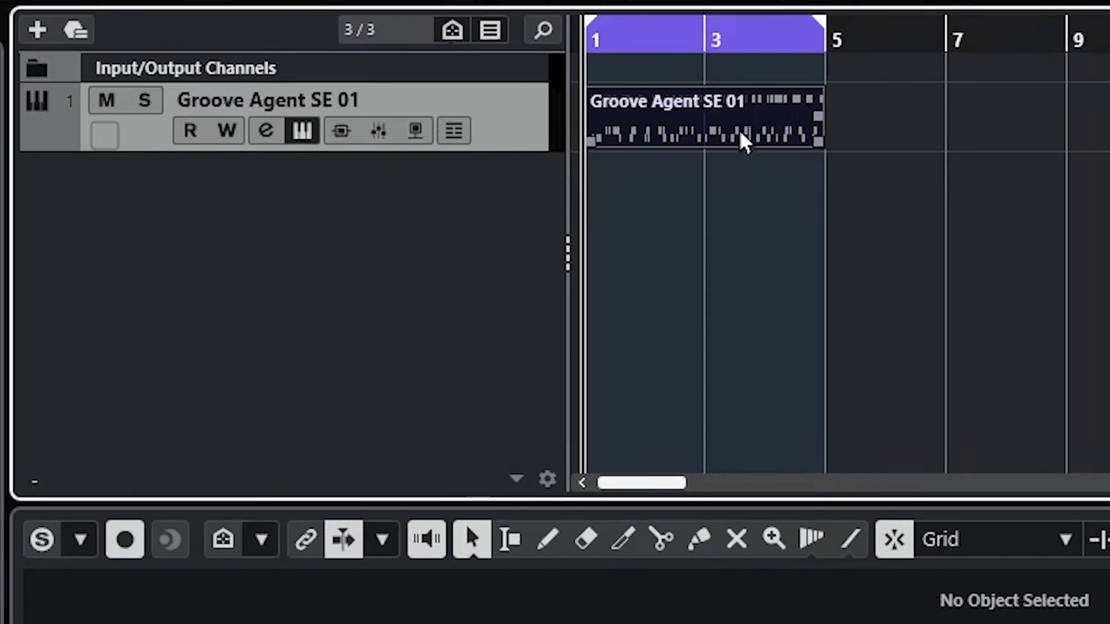
Move the recorded part below its track and back, and remove the extra Groove Agent SE 01 02 track
drag(711, 116, 690, 309)
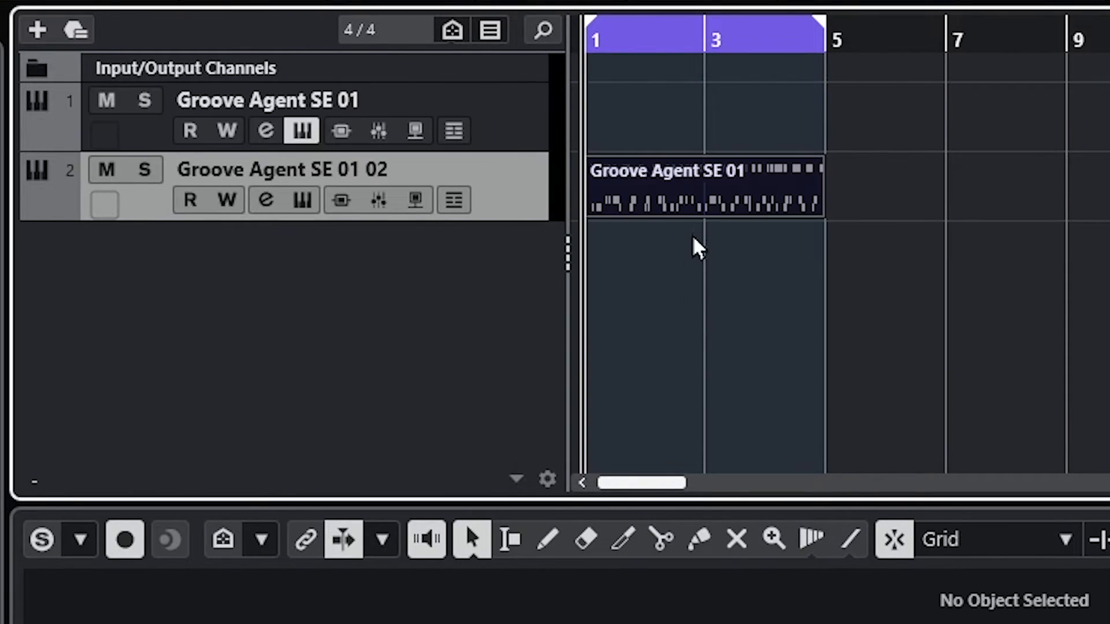
drag(700, 168, 699, 108)
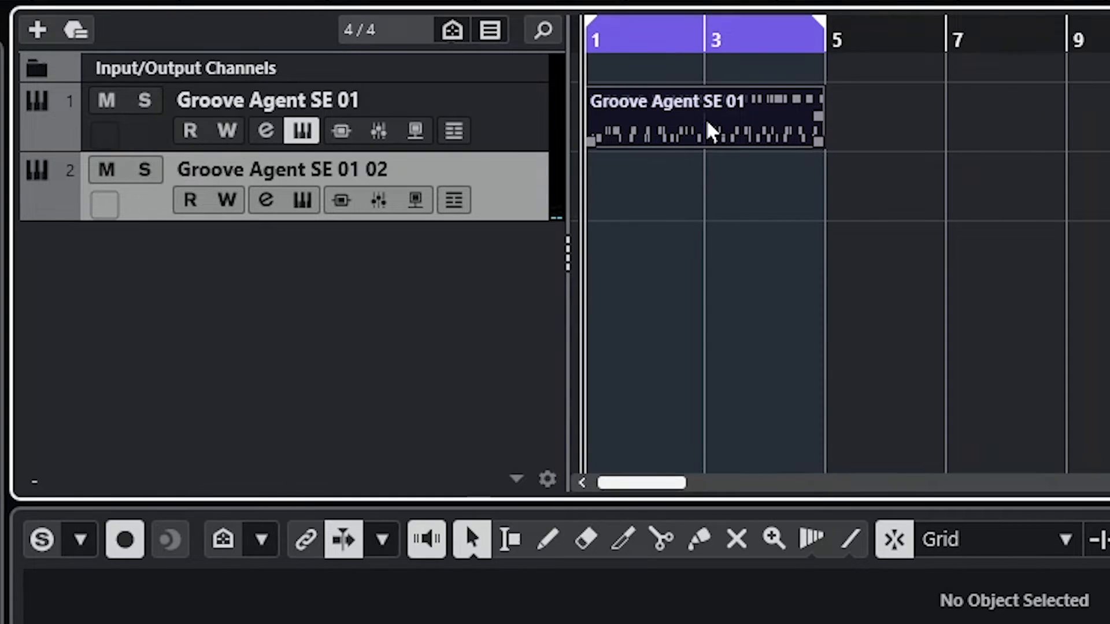
right_click(511, 173)
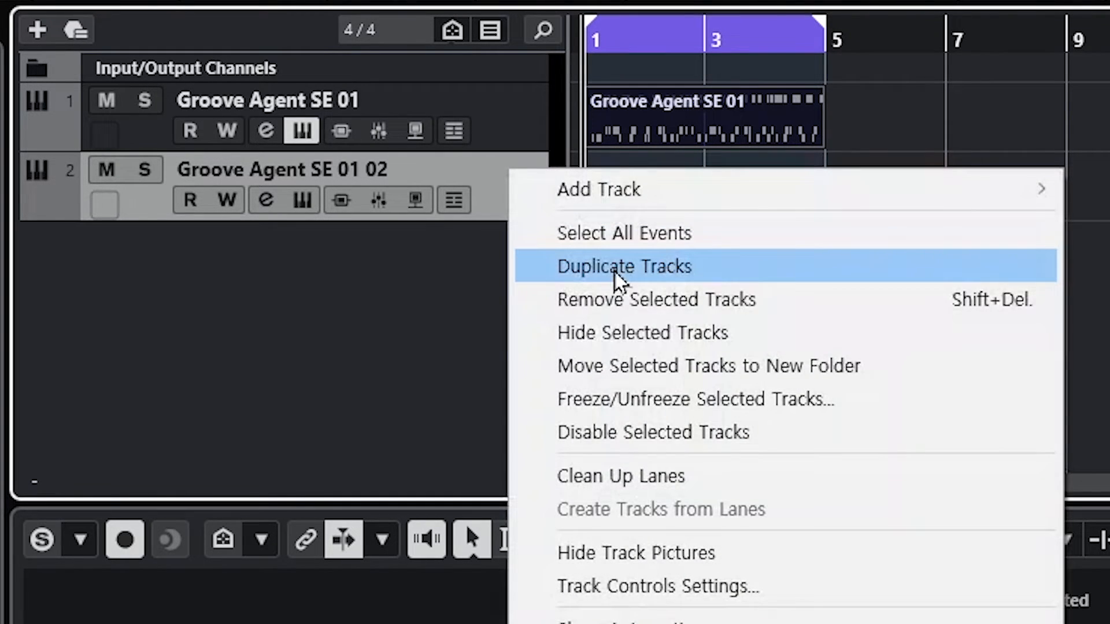
click(660, 308)
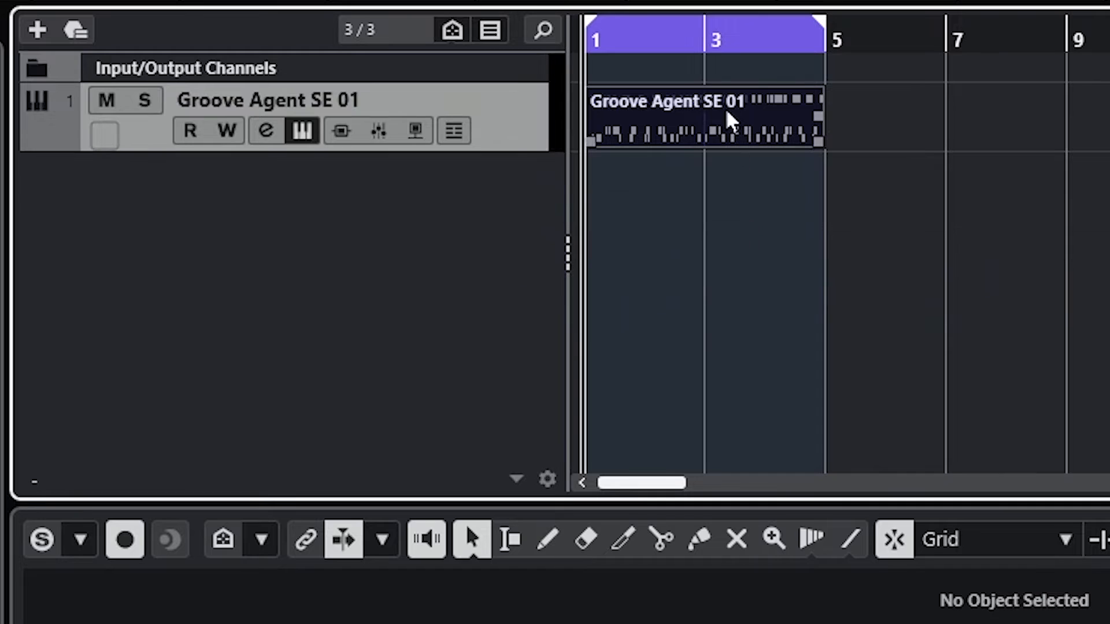
Delete the recorded drum part and set the cycled MIDI recording mode to Overwrite
key(Delete)
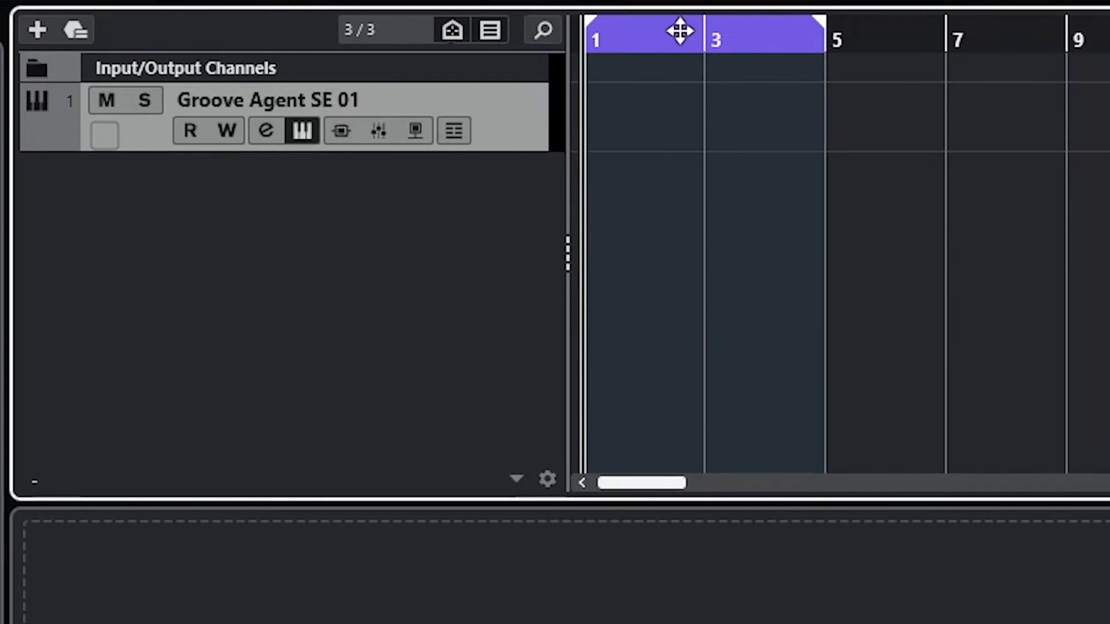
click(81, 615)
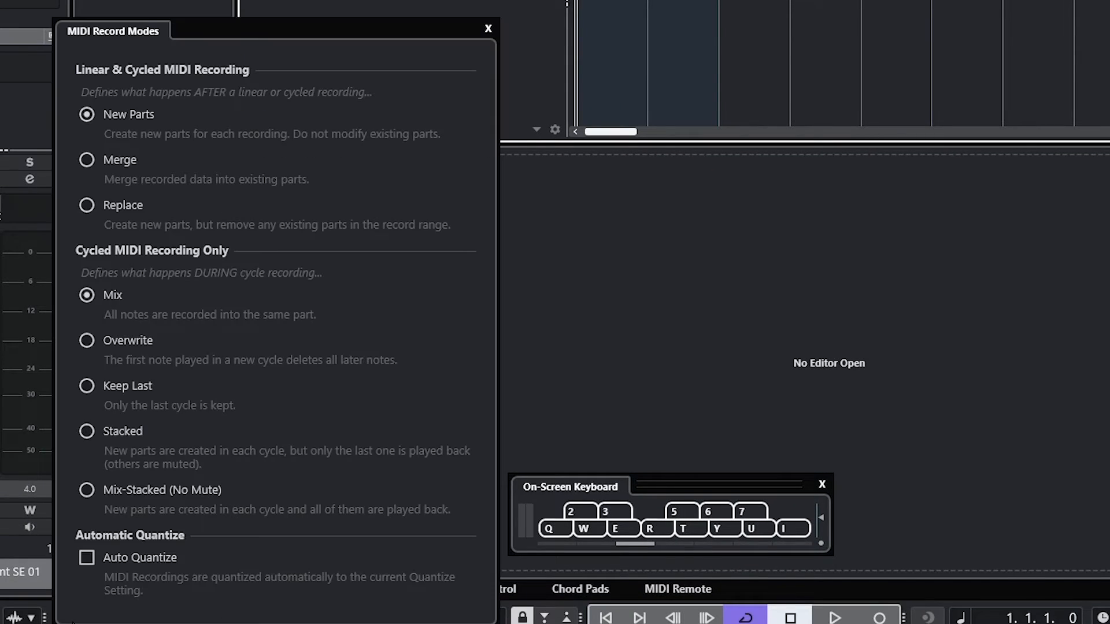
click(125, 339)
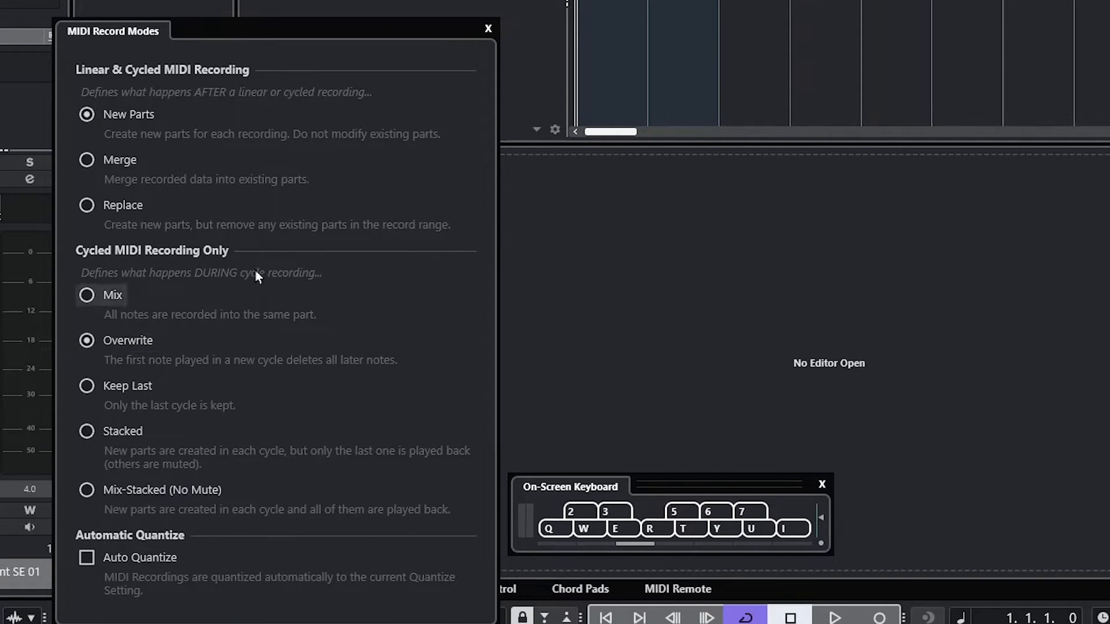
click(487, 29)
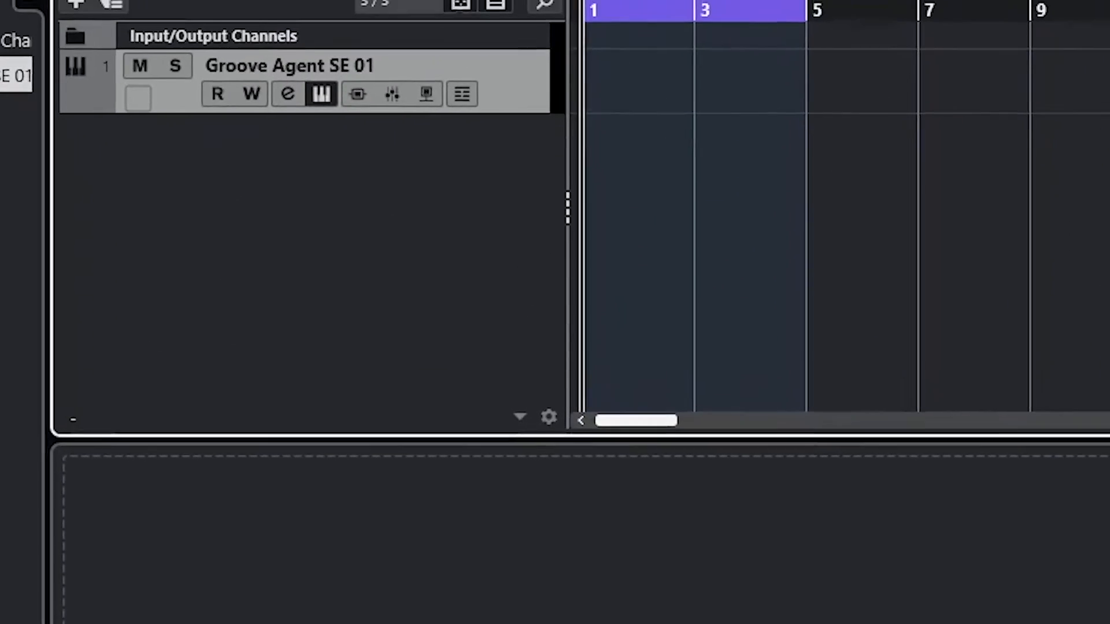
Record a cycled drum take in Overwrite mode from bar 1, and stop the transport
key(KP_Multiply)
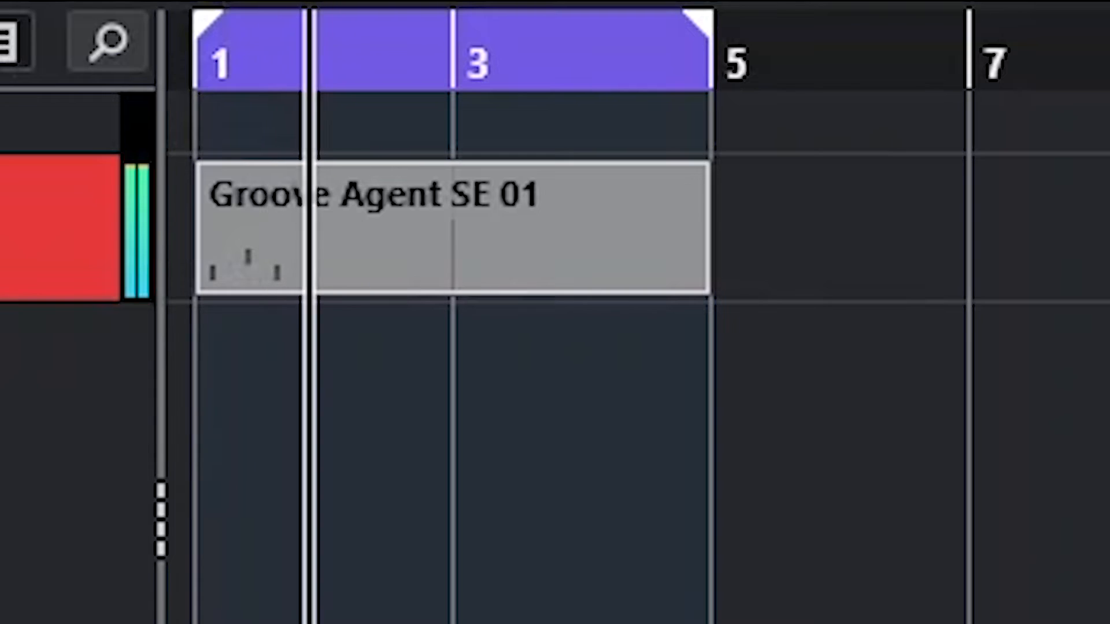
key(space)
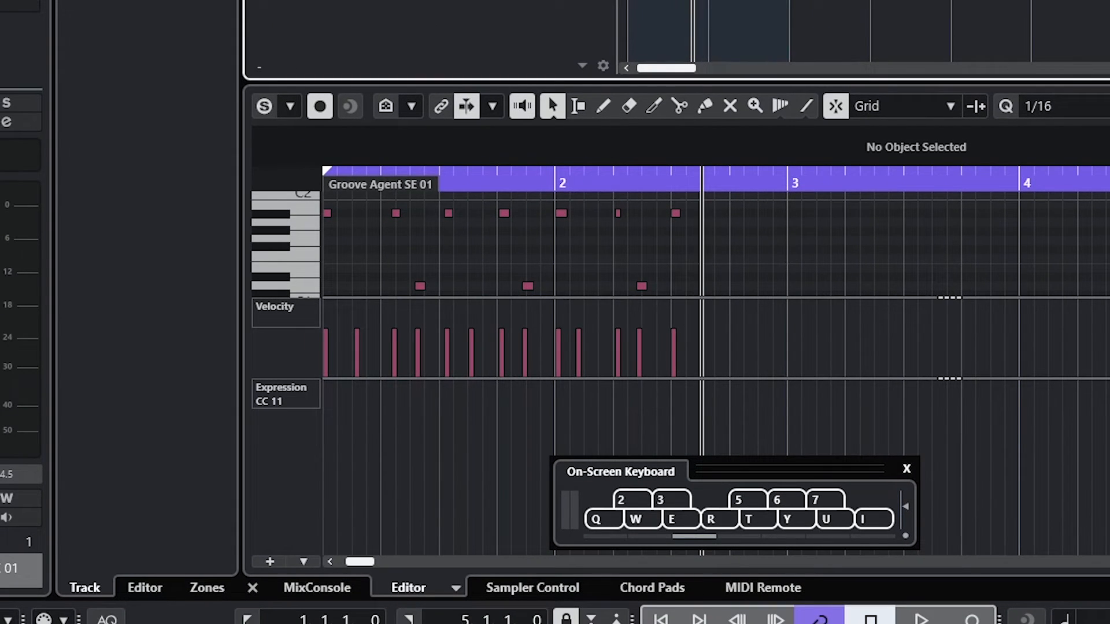
Delete the overwritten drum take and set the cycled MIDI recording mode to Keep Last
key(Delete)
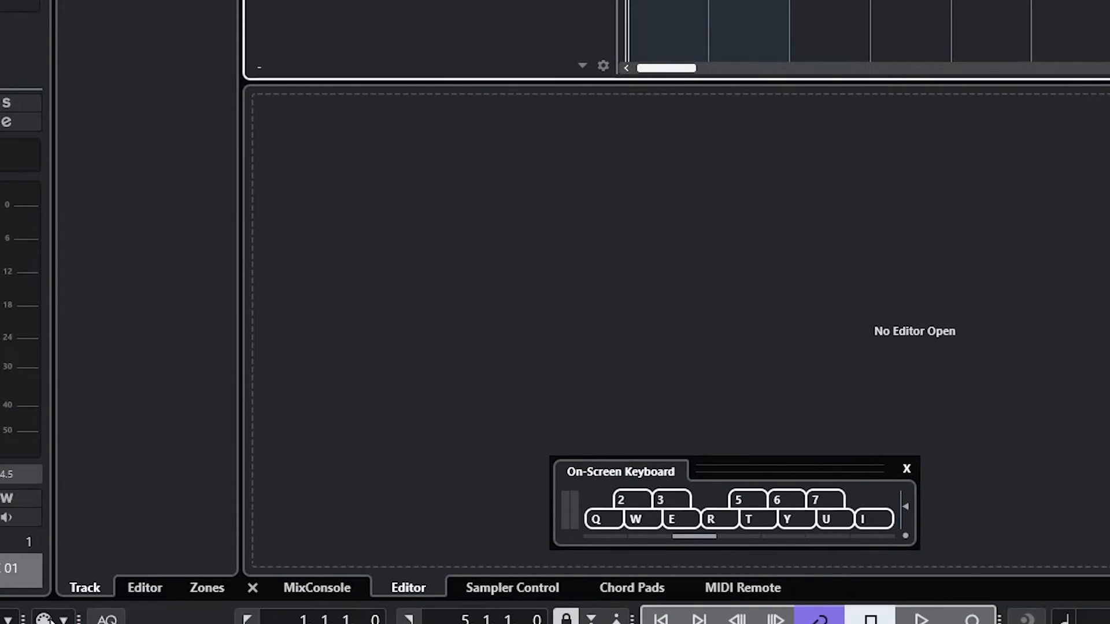
click(49, 618)
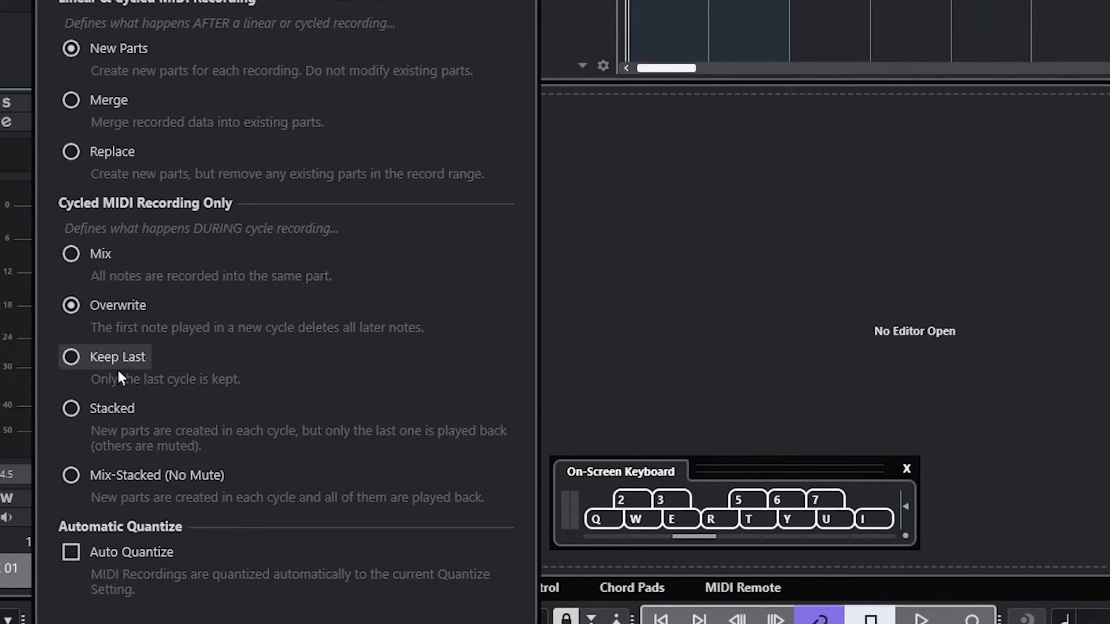
click(87, 357)
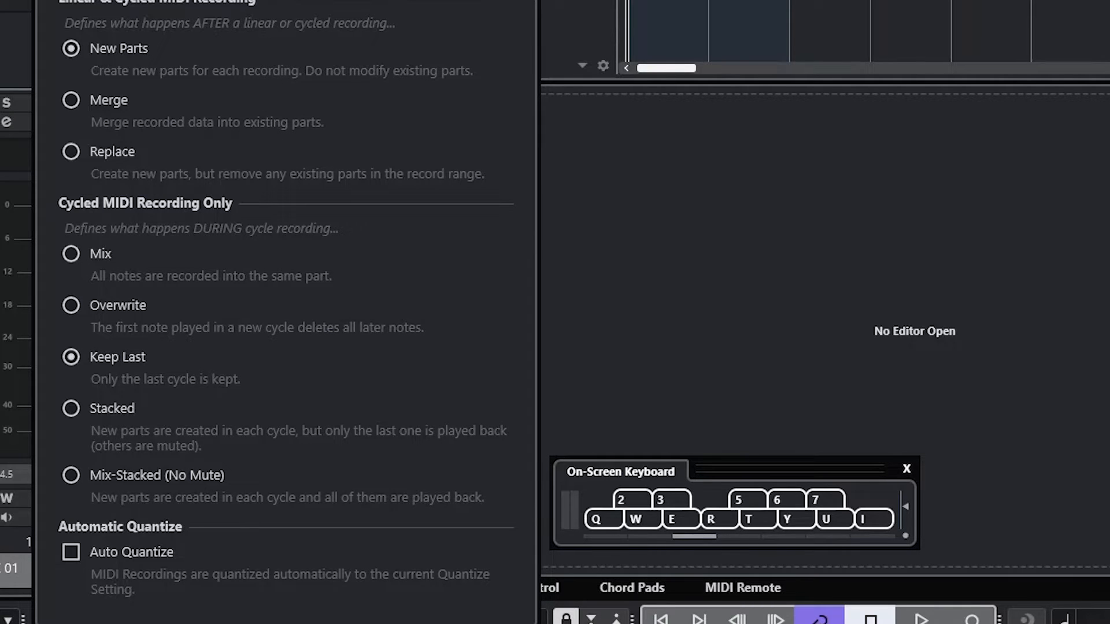
Record a cycled drum take from bar 1 in Keep Last mode and look over its notes in the key editor
key(Escape)
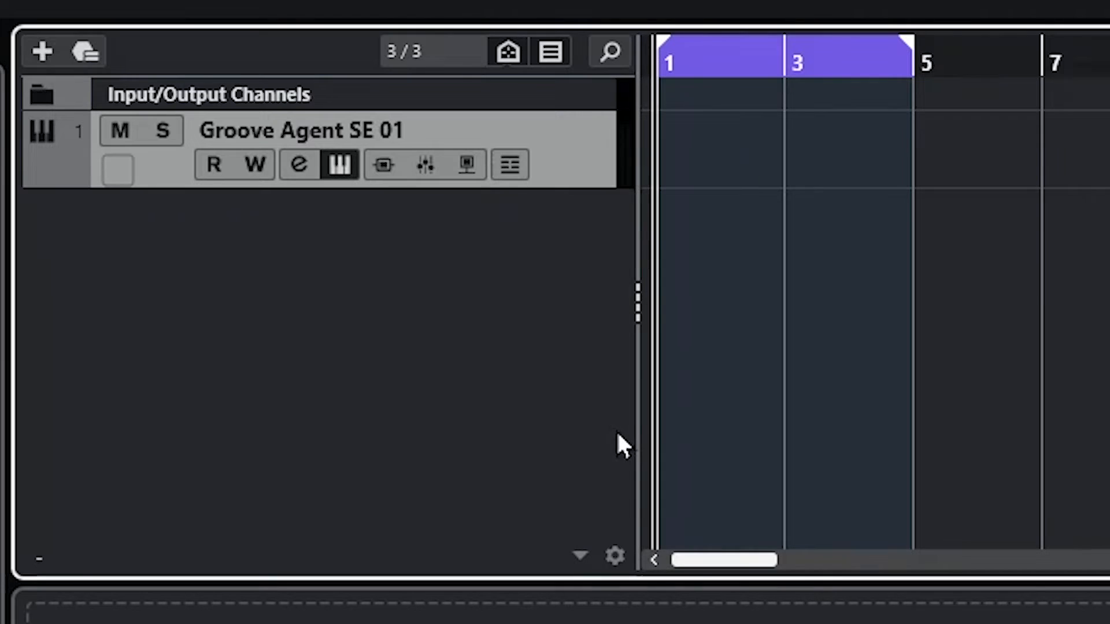
key(KP_Multiply)
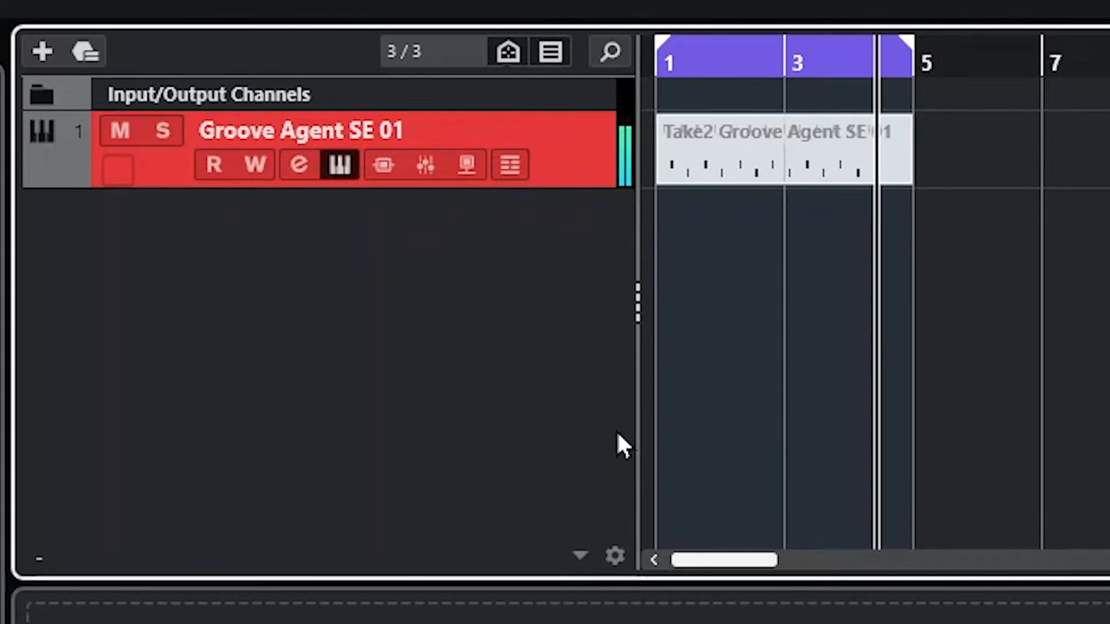
key(space)
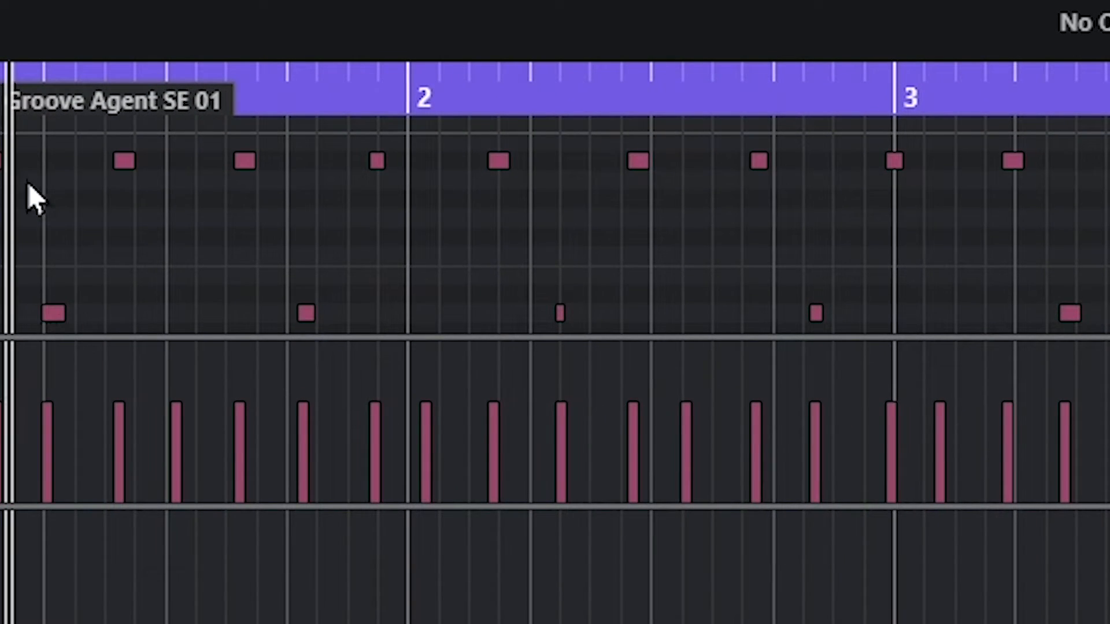
scroll(196, 275, down, 2)
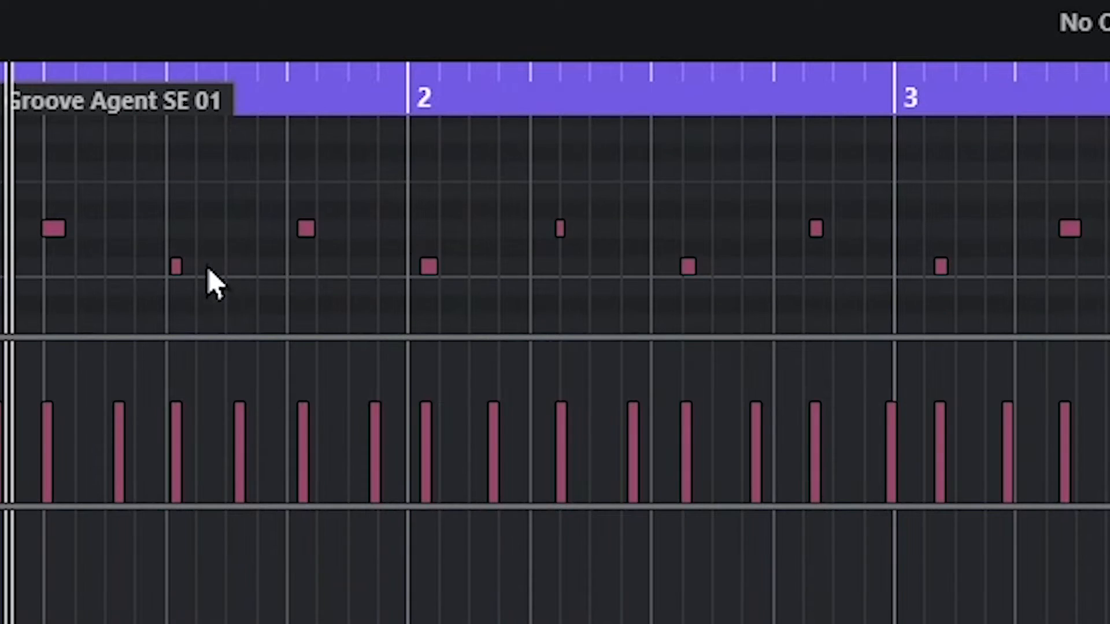
scroll(190, 269, up, 1)
scroll(175, 277, up, 1)
scroll(168, 263, down, 3)
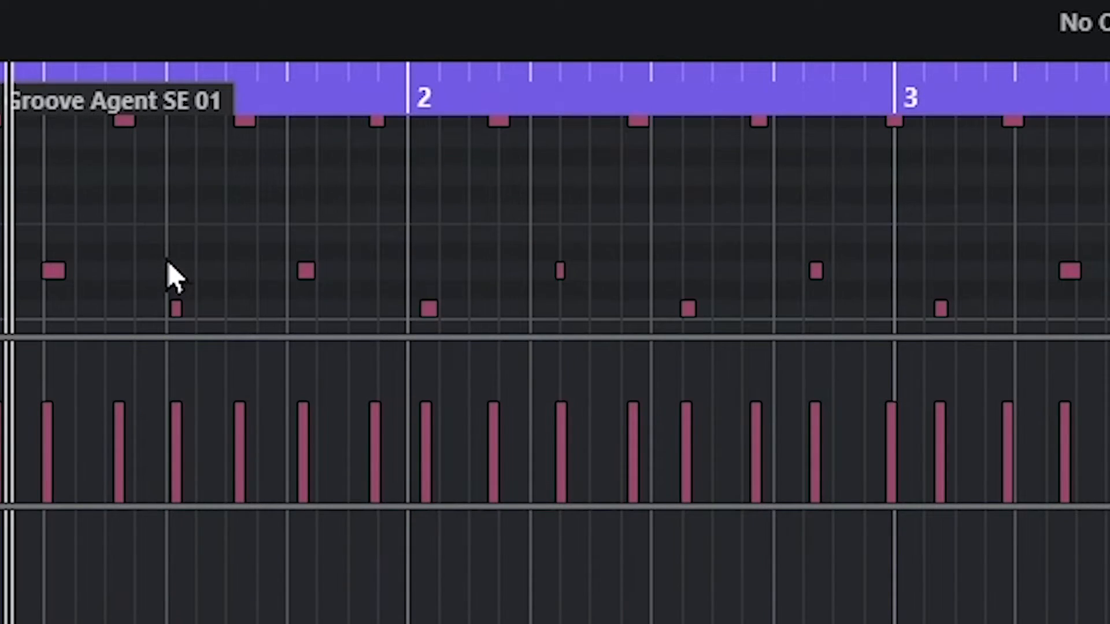
scroll(168, 263, up, 3)
scroll(174, 278, down, 2)
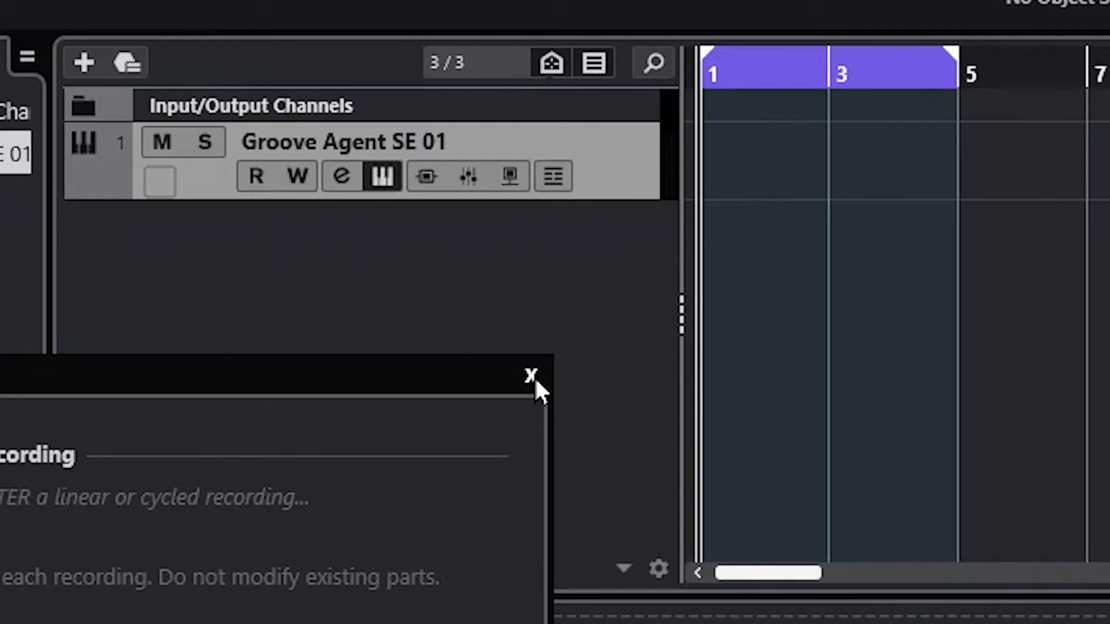
Record stacked cycled drum takes from bar 1 to bar 5 and examine the last take's notes in the key editor
click(531, 376)
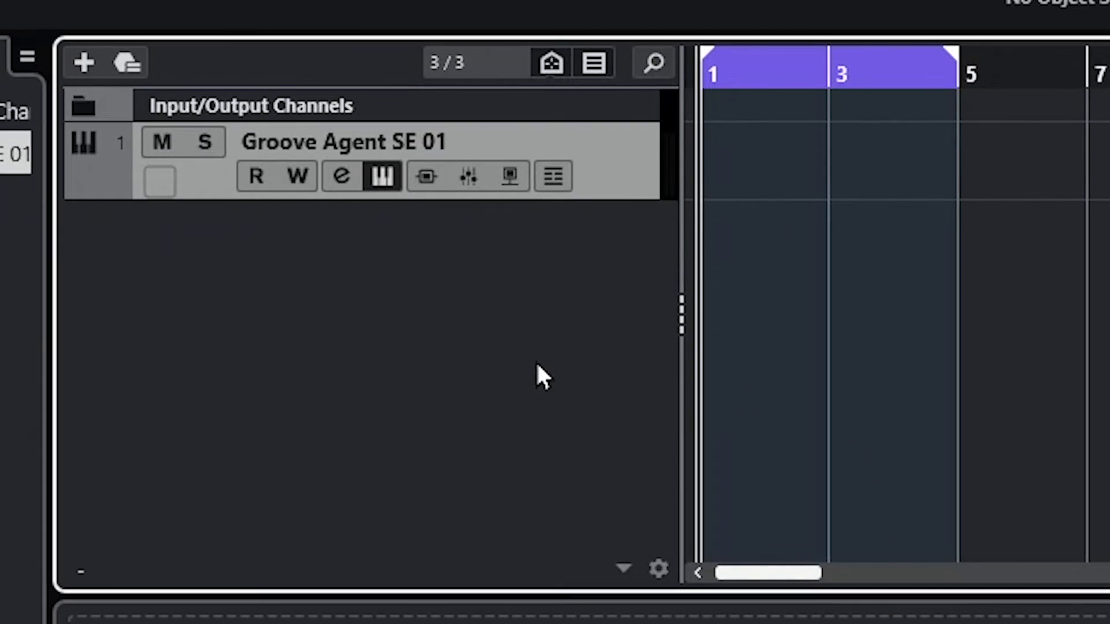
drag(744, 62, 457, 113)
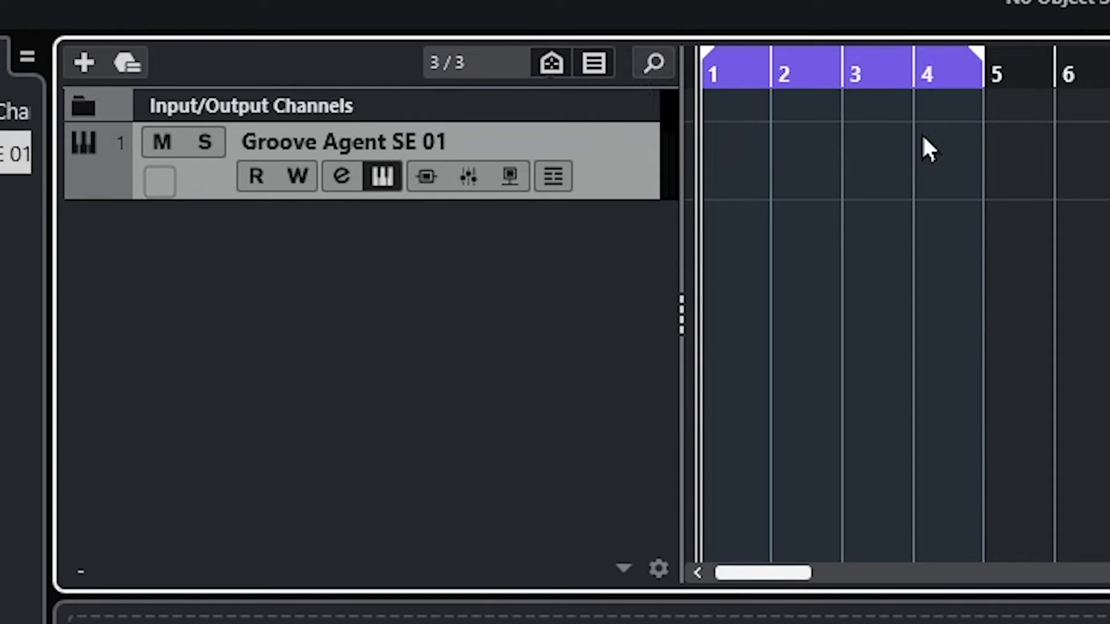
key(KP_Multiply)
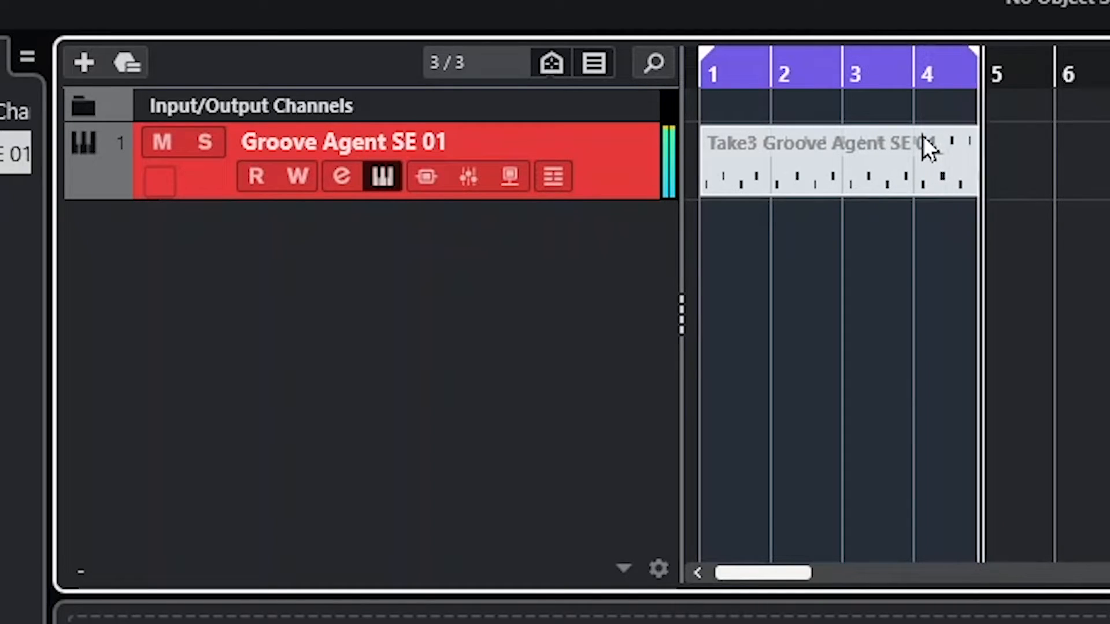
key(space)
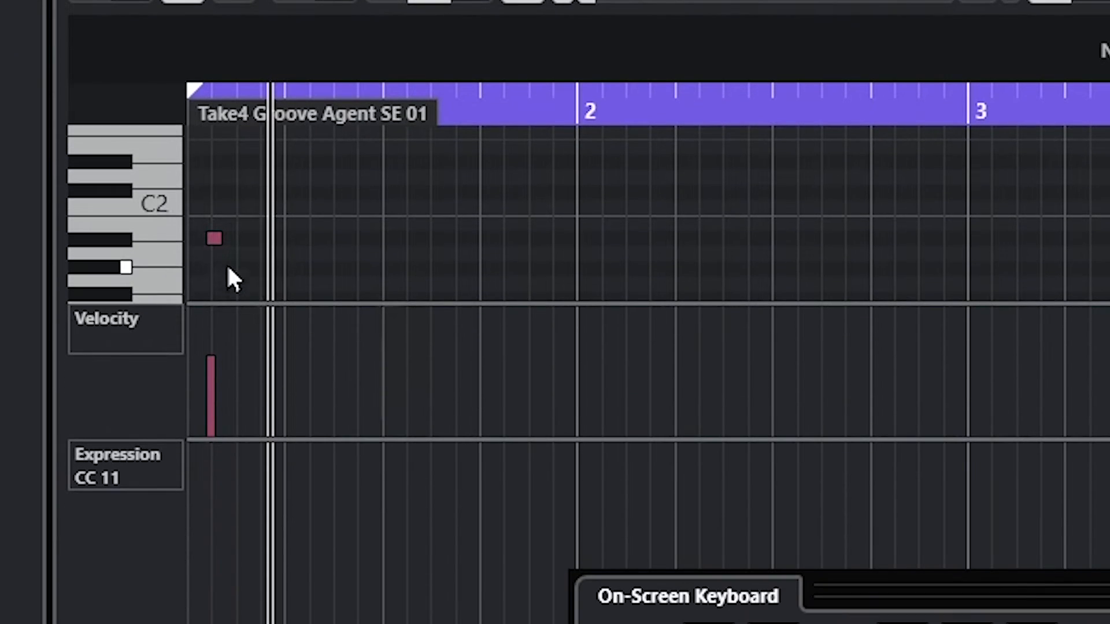
scroll(211, 272, down, 5)
scroll(229, 271, up, 4)
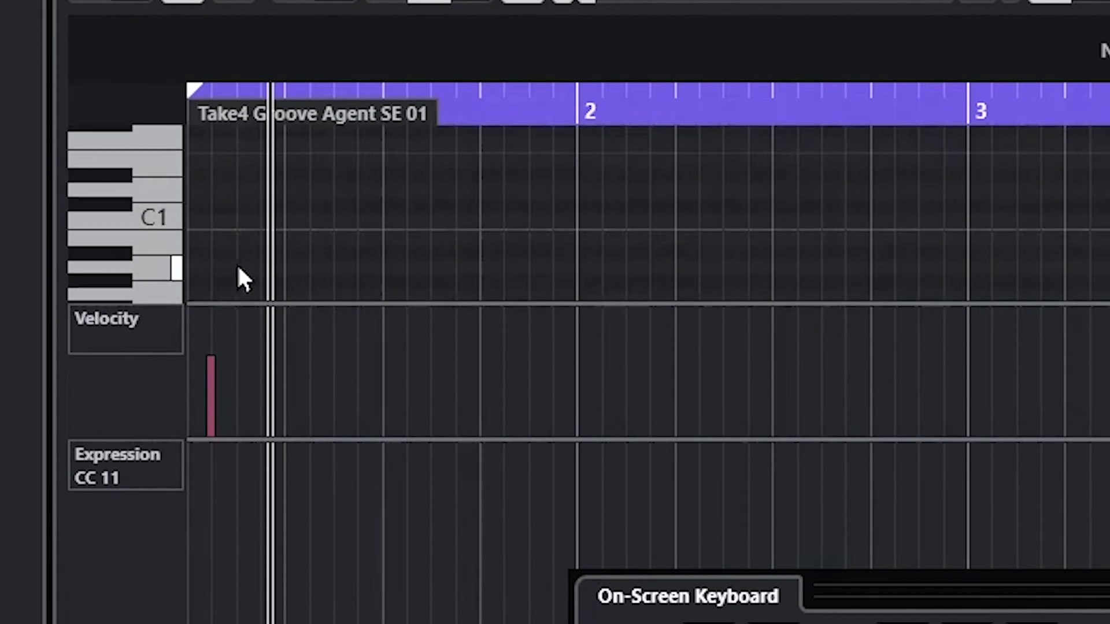
scroll(241, 266, up, 3)
click(212, 239)
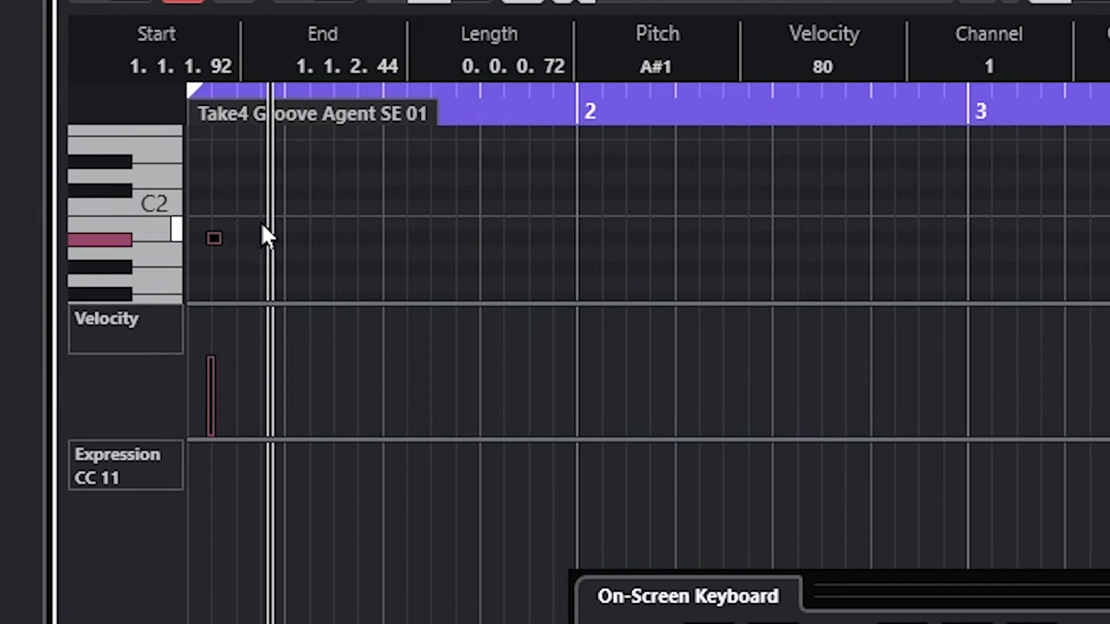
click(235, 265)
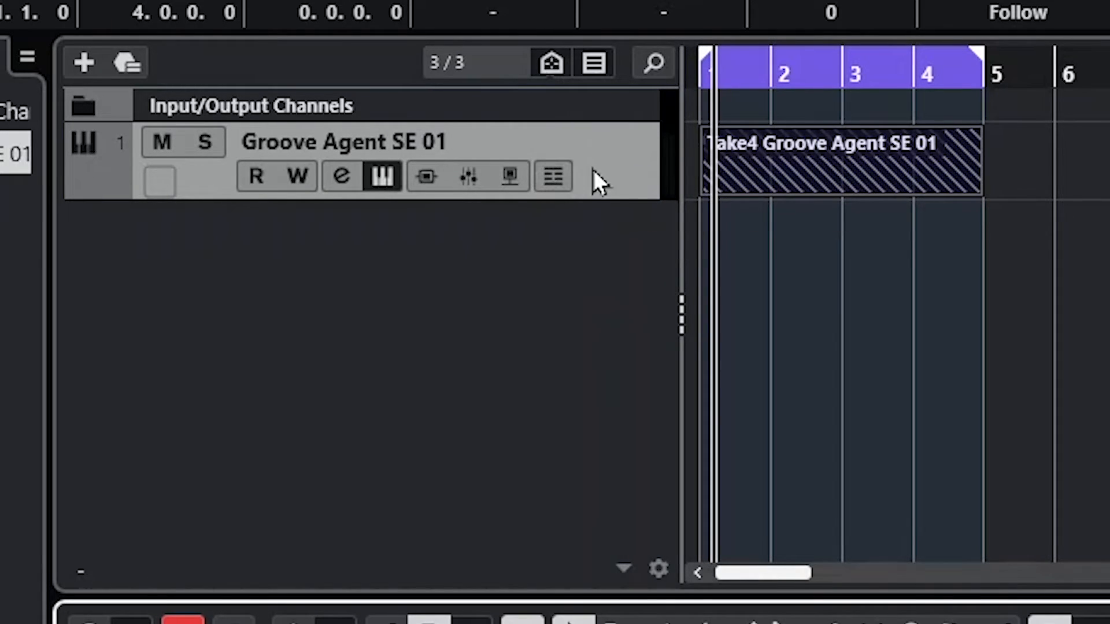
Remove Lane Display Type from the instrument track's visible controls and add it back
click(657, 570)
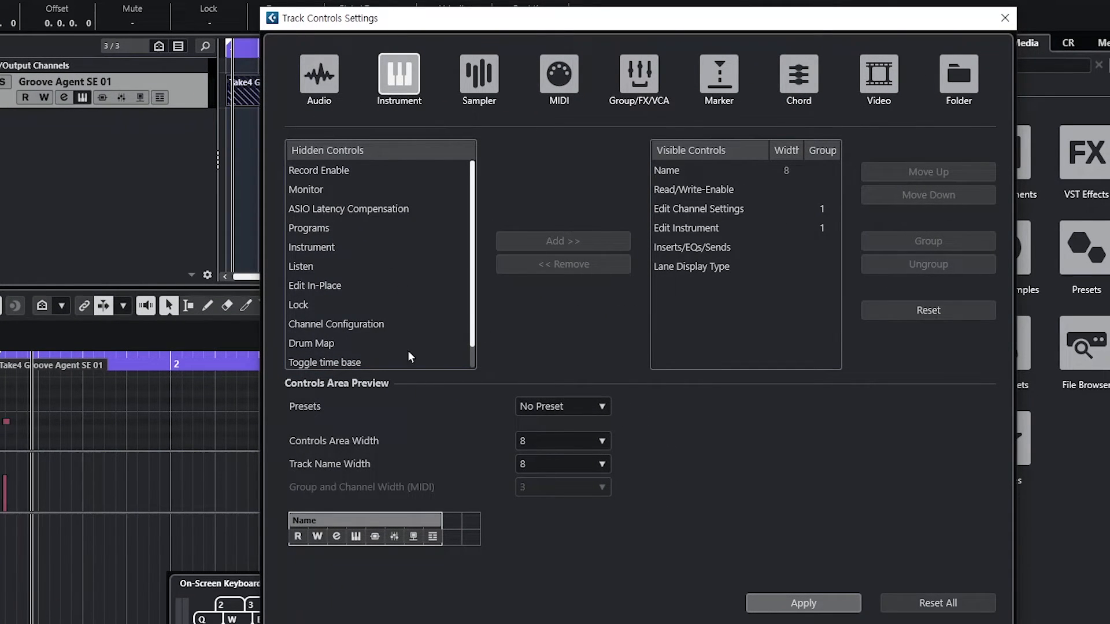
scroll(365, 347, down, 1)
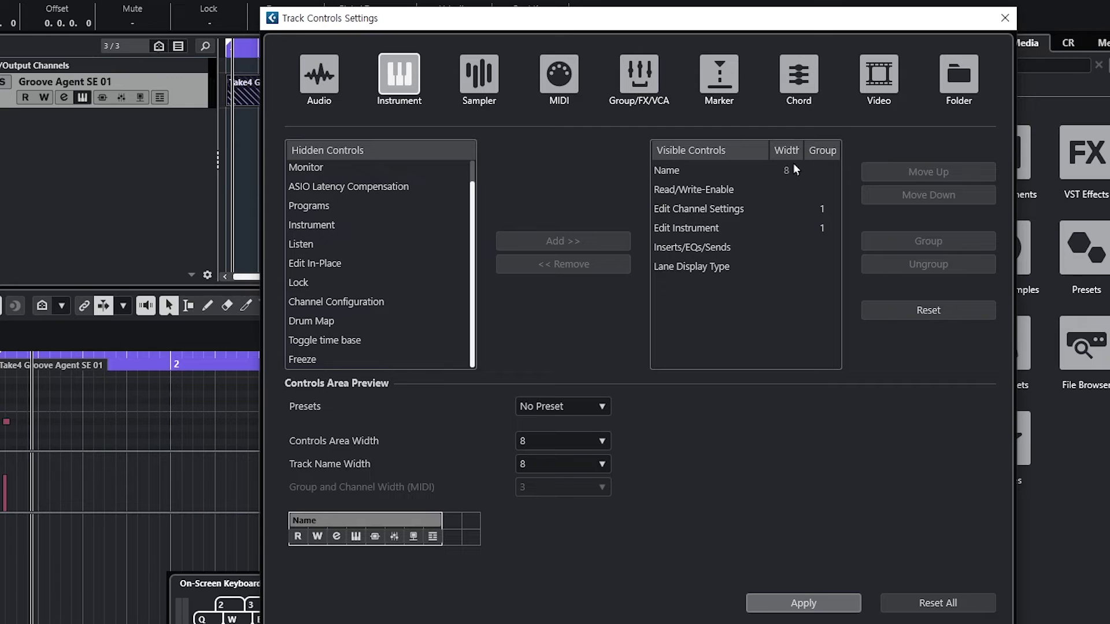
click(690, 270)
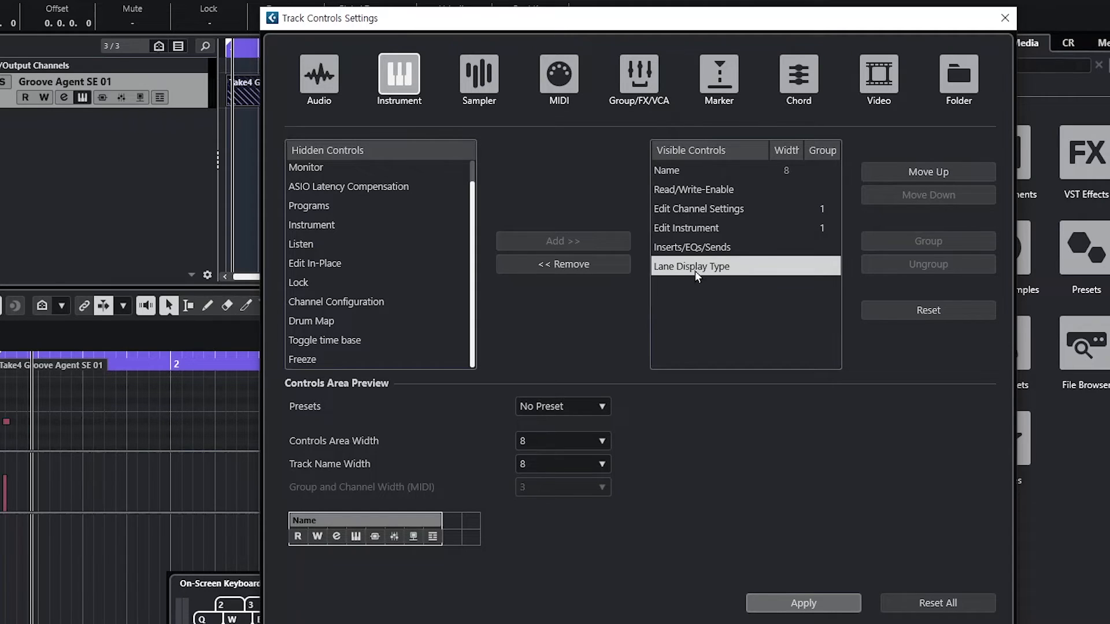
click(574, 265)
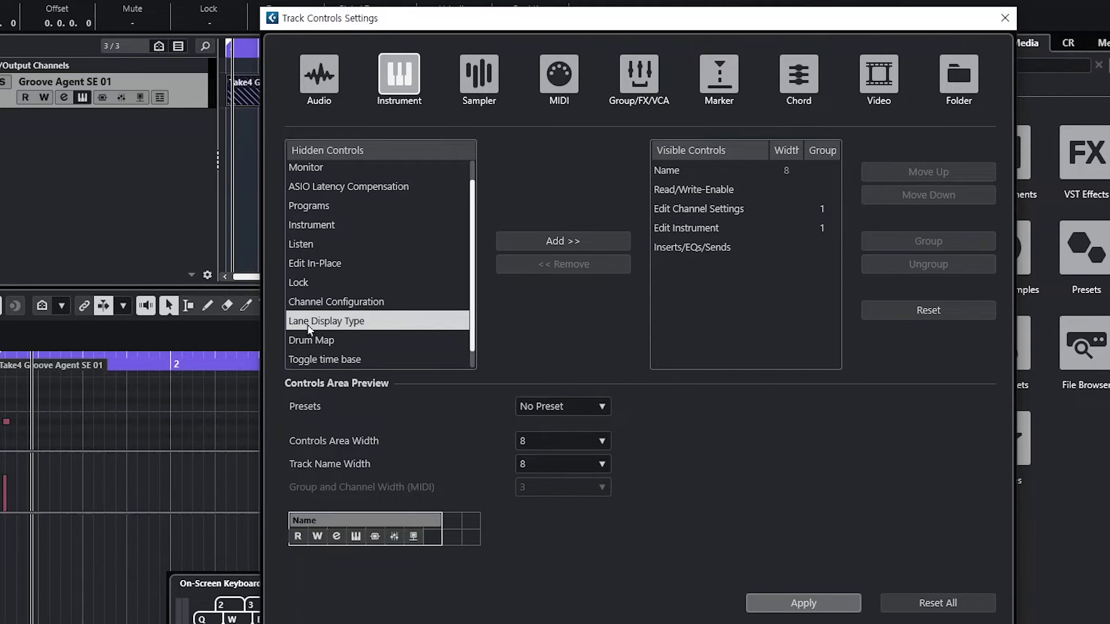
click(578, 243)
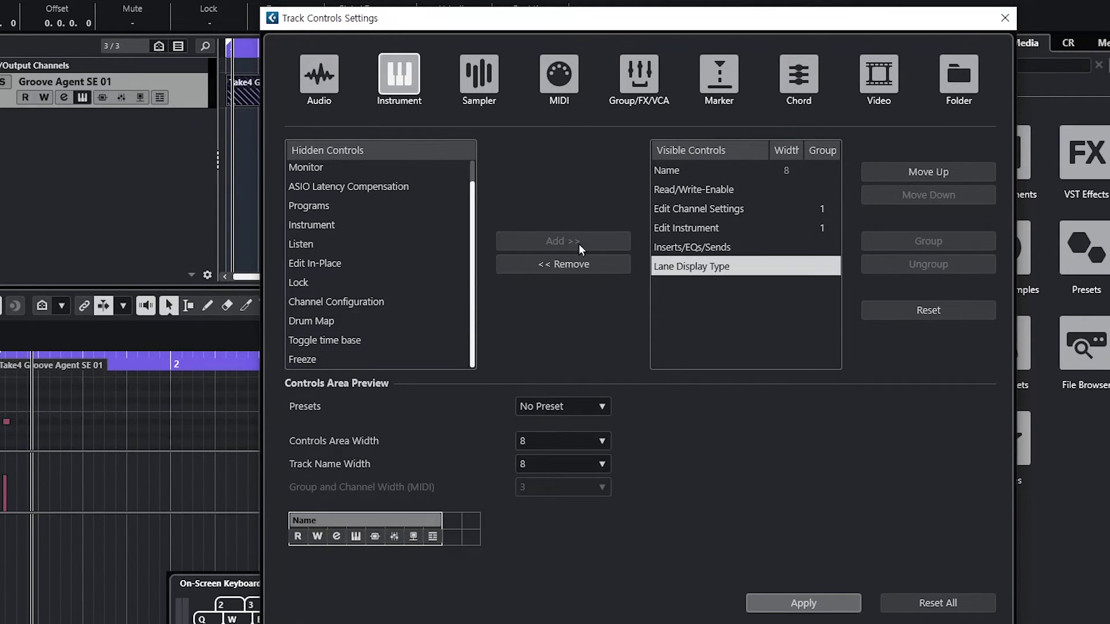
key(Escape)
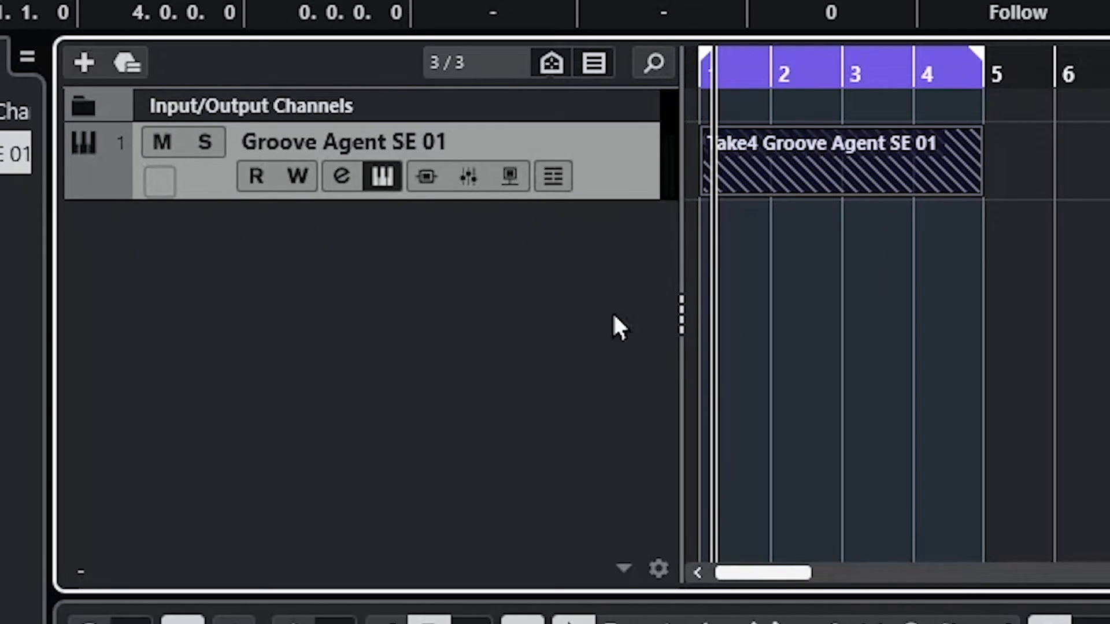
Set the instrument track's Controls Area Width and Track Name Width to 7
click(658, 571)
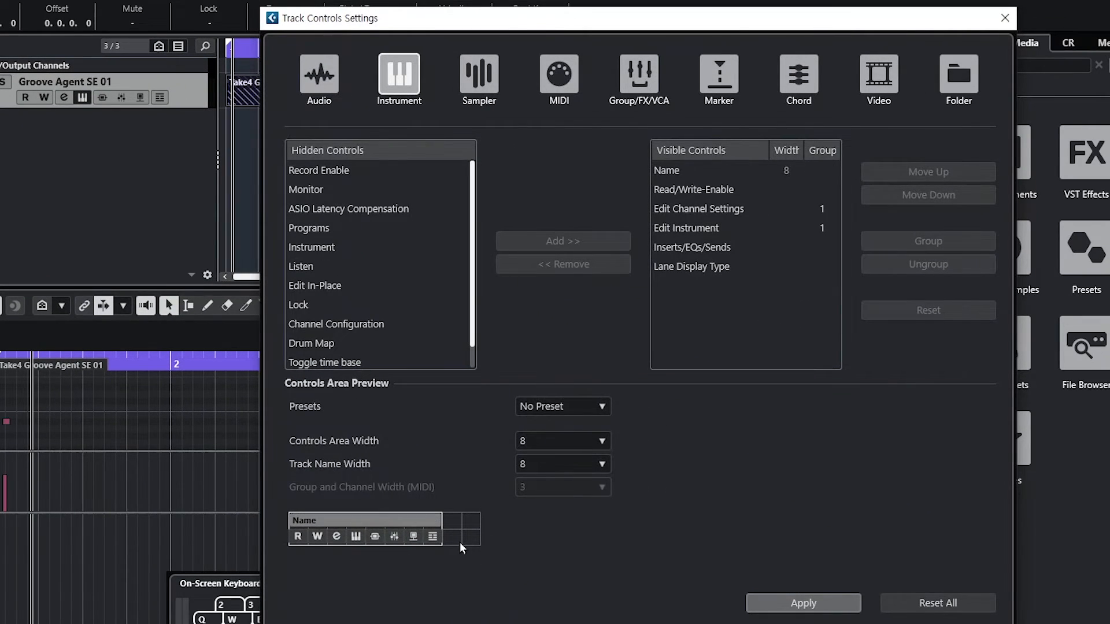
click(553, 440)
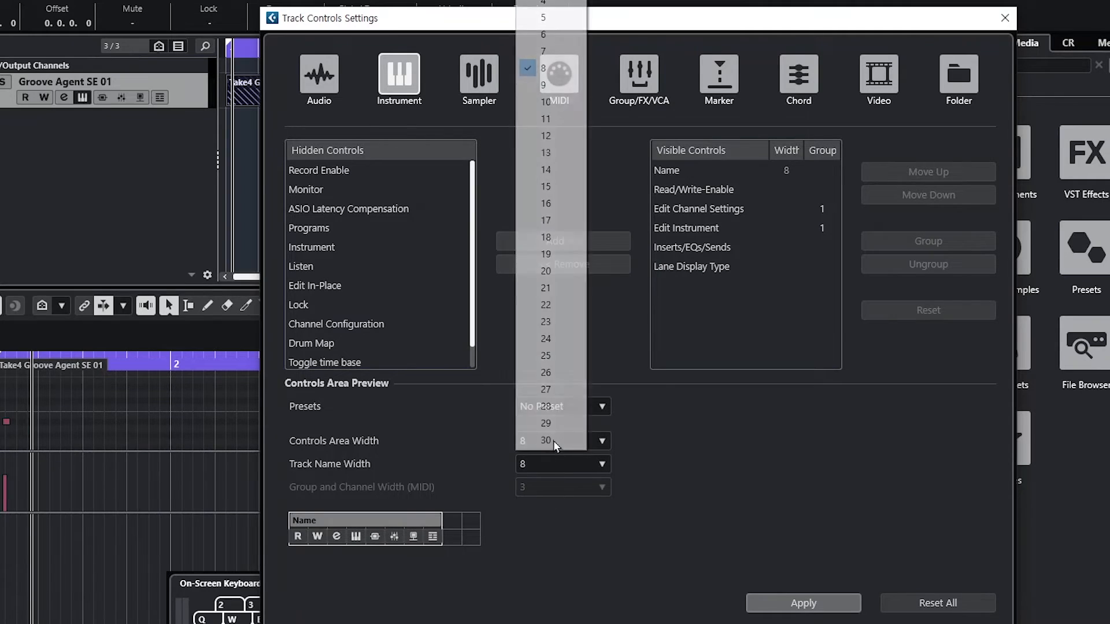
click(552, 58)
click(532, 463)
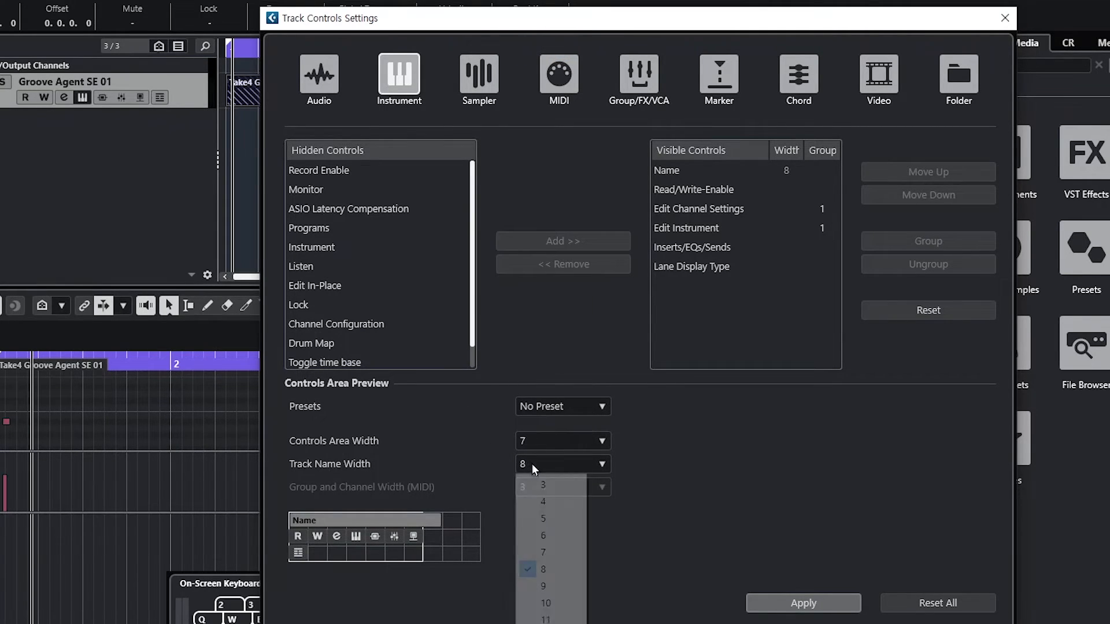
click(563, 550)
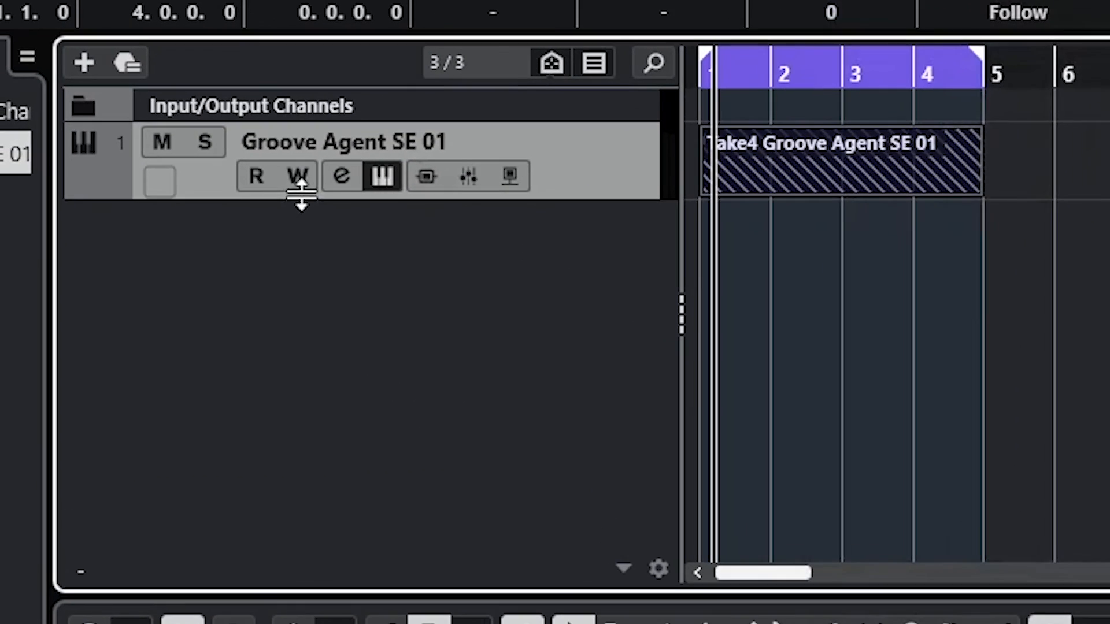
Enlarge the Groove Agent SE 01 track's height to reveal the second row of controls and shrink it back
drag(301, 197, 300, 233)
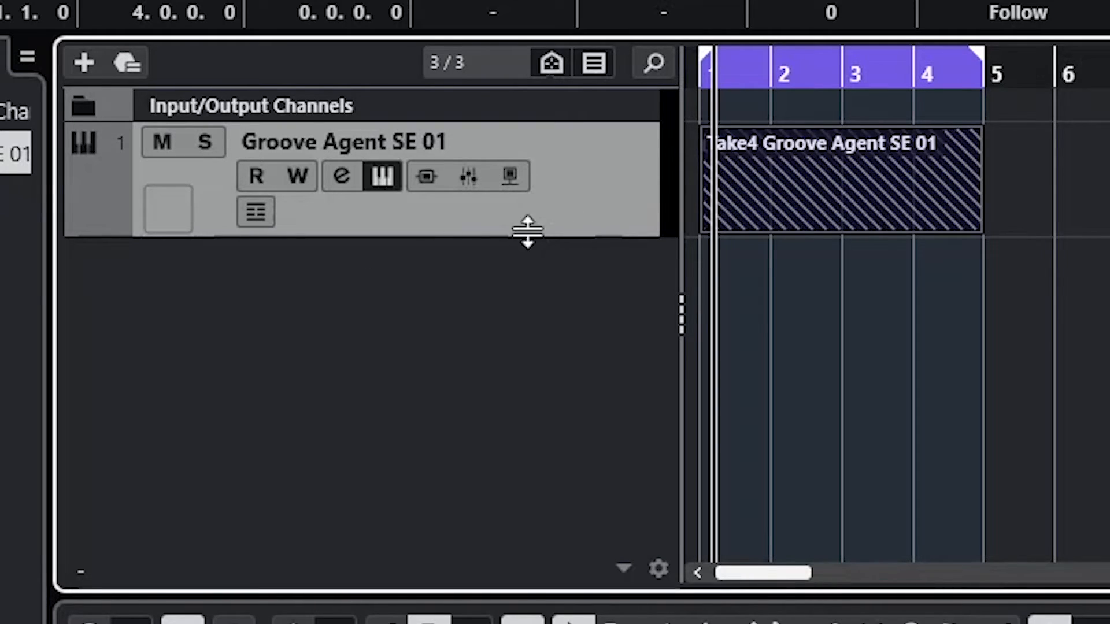
drag(532, 213, 535, 202)
right_click(595, 166)
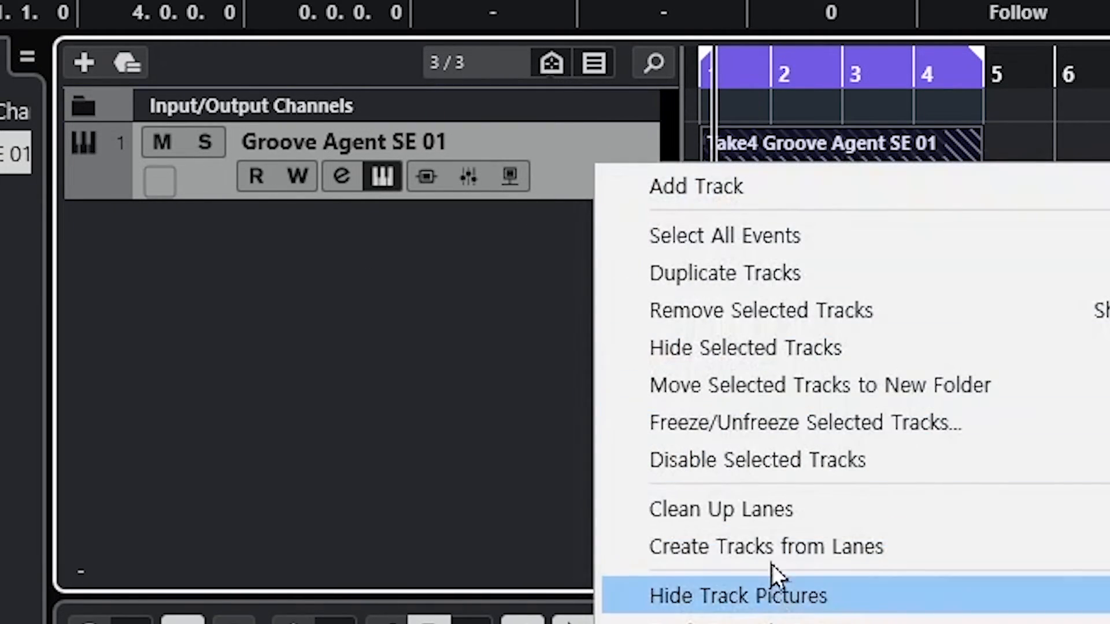
click(457, 269)
Set the instrument track's Controls Area Width and Track Name Width to 8
click(658, 570)
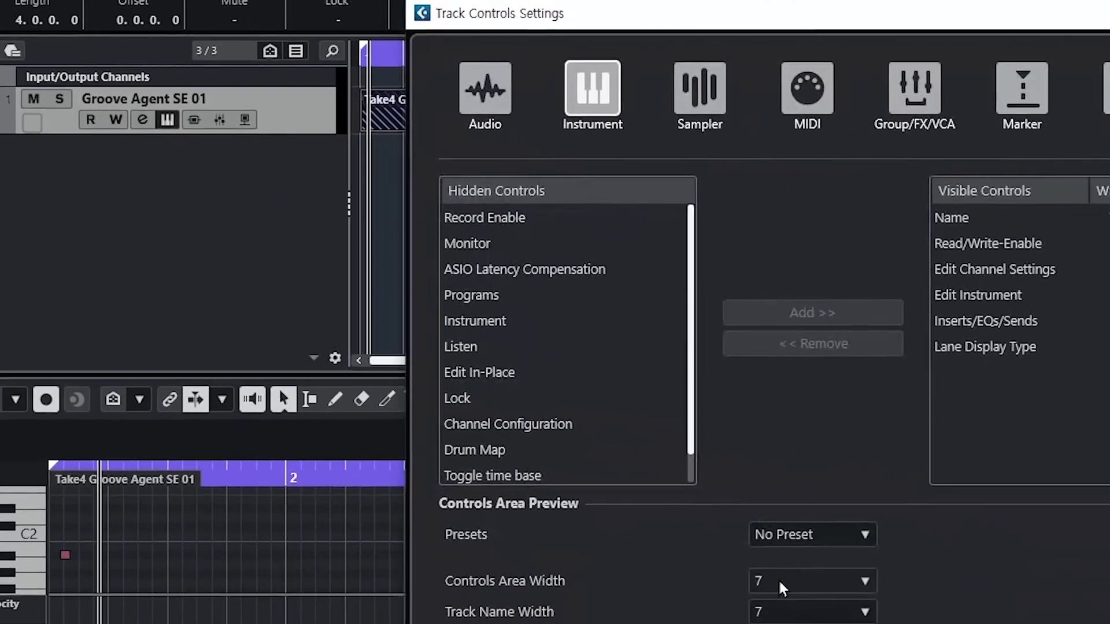
click(783, 588)
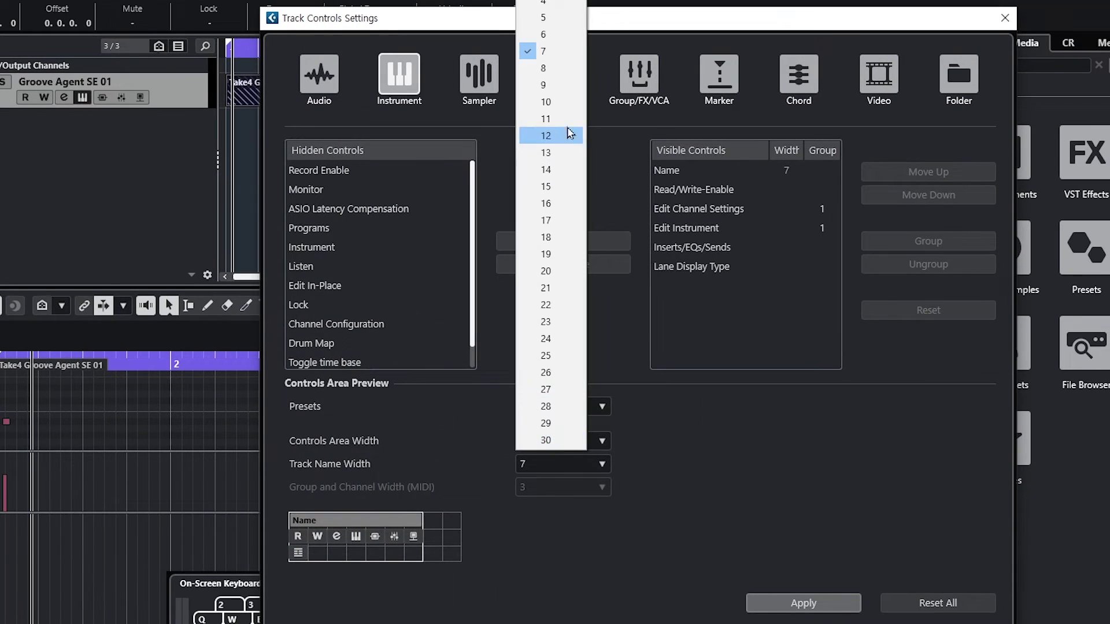
click(552, 67)
click(561, 464)
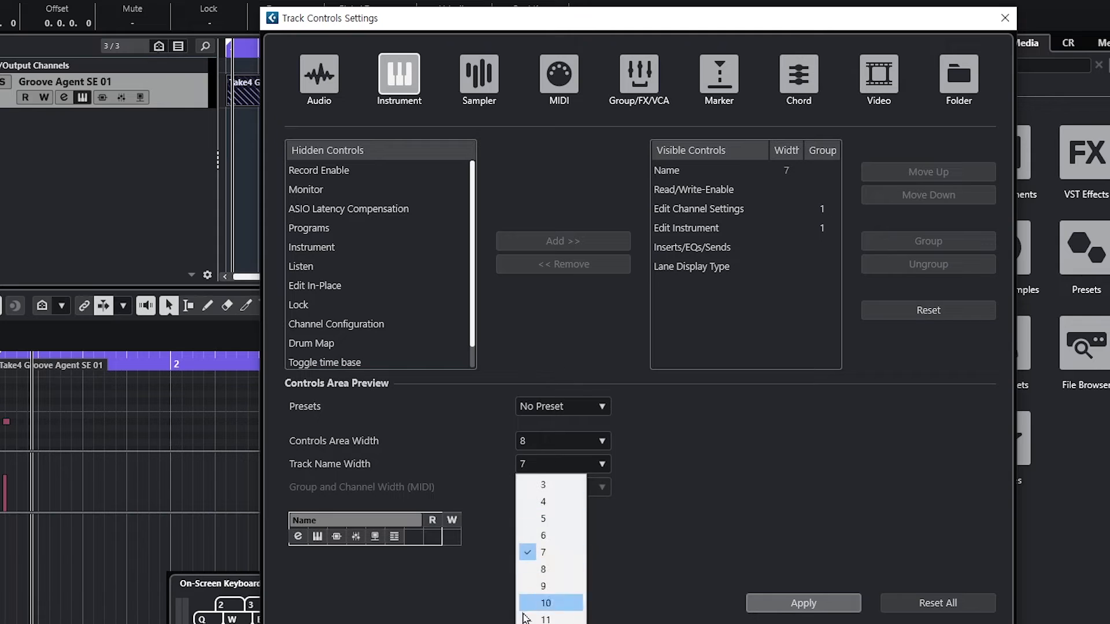
click(547, 569)
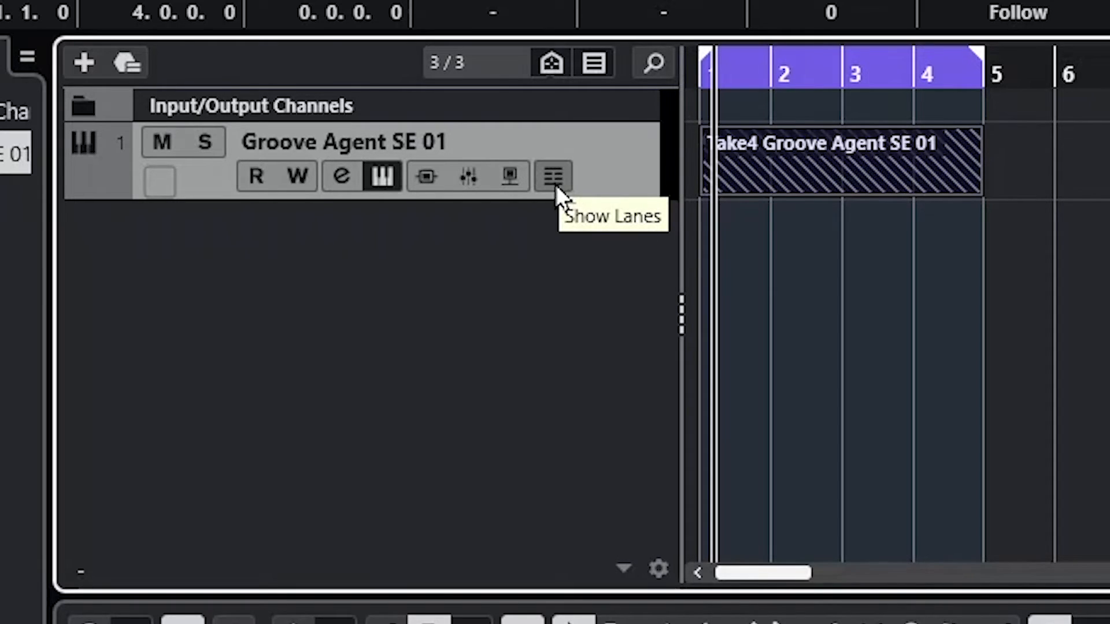
Show the lanes of the Groove Agent SE 01 track and select the takes on Lanes 1 to 4 one by one
click(556, 185)
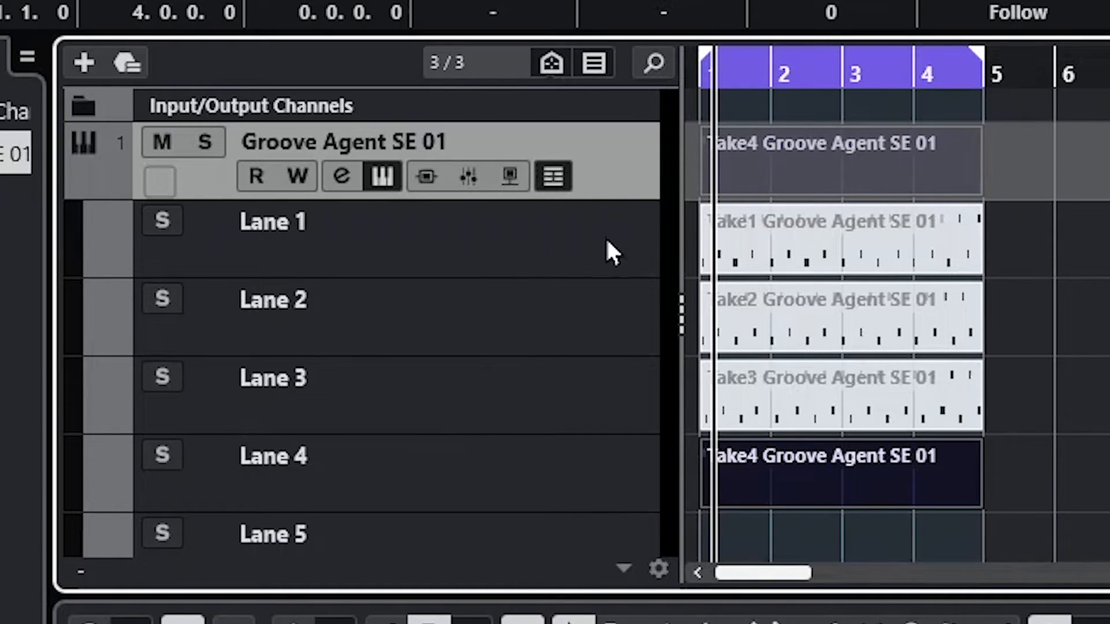
drag(758, 74, 691, 67)
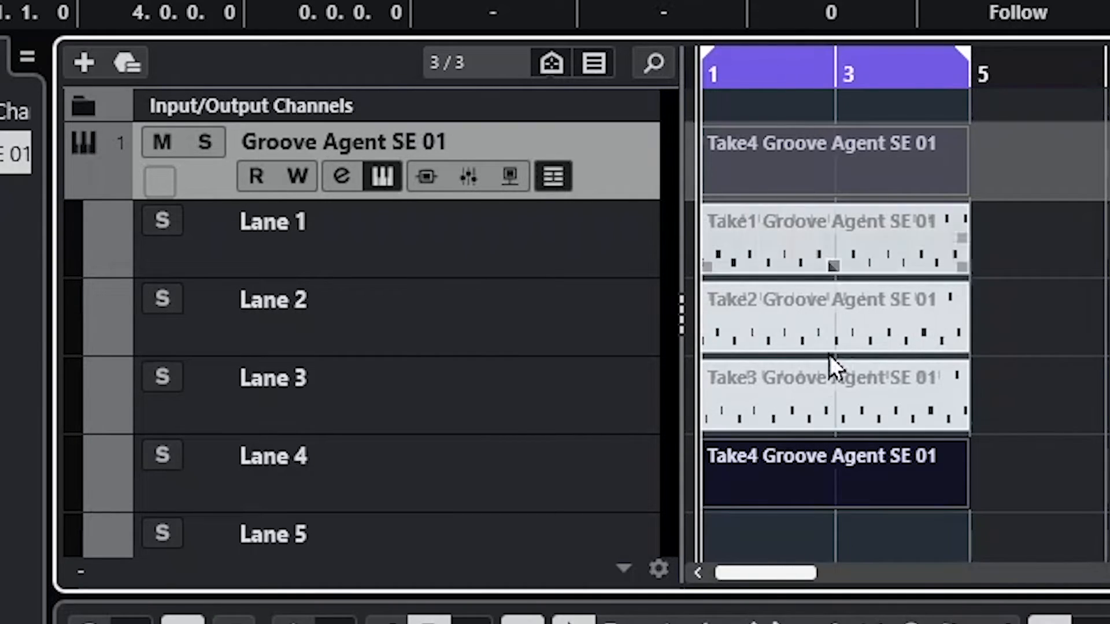
click(773, 255)
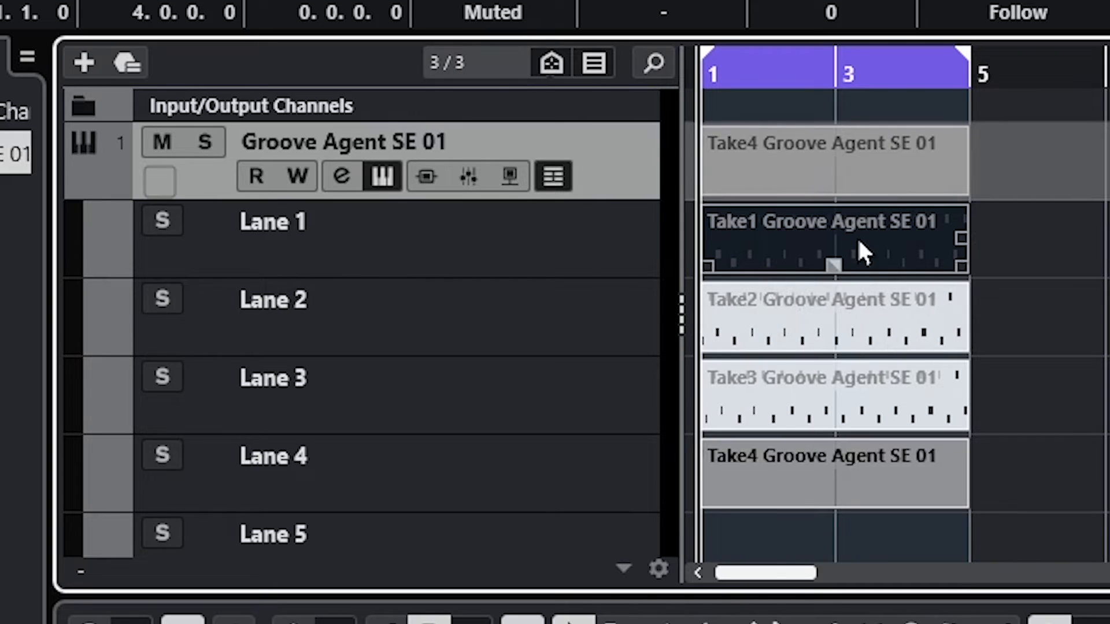
click(770, 312)
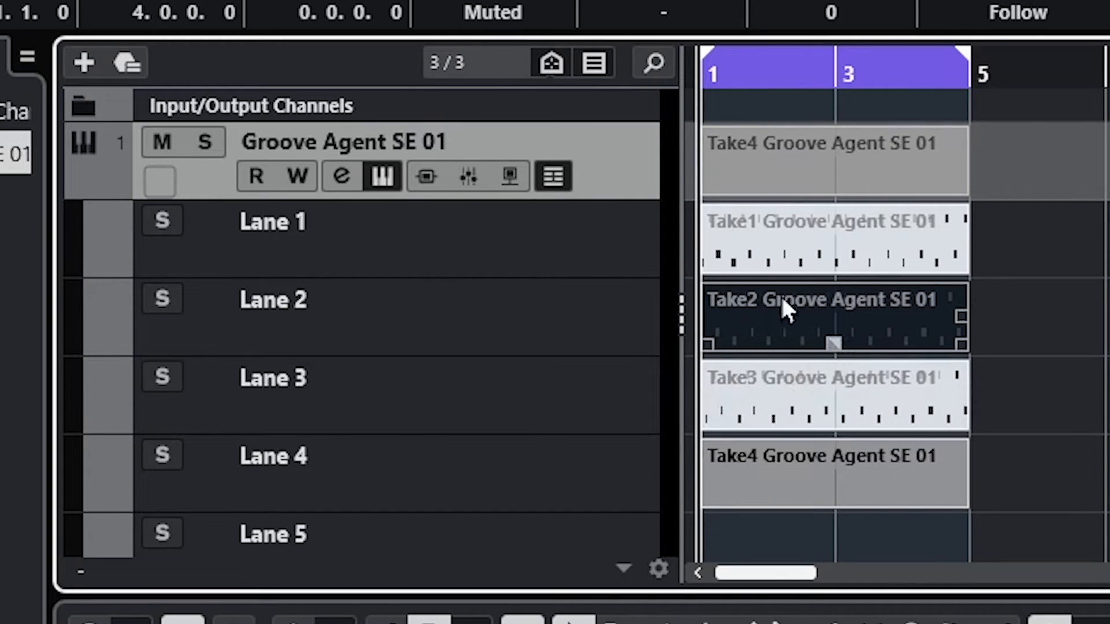
click(790, 430)
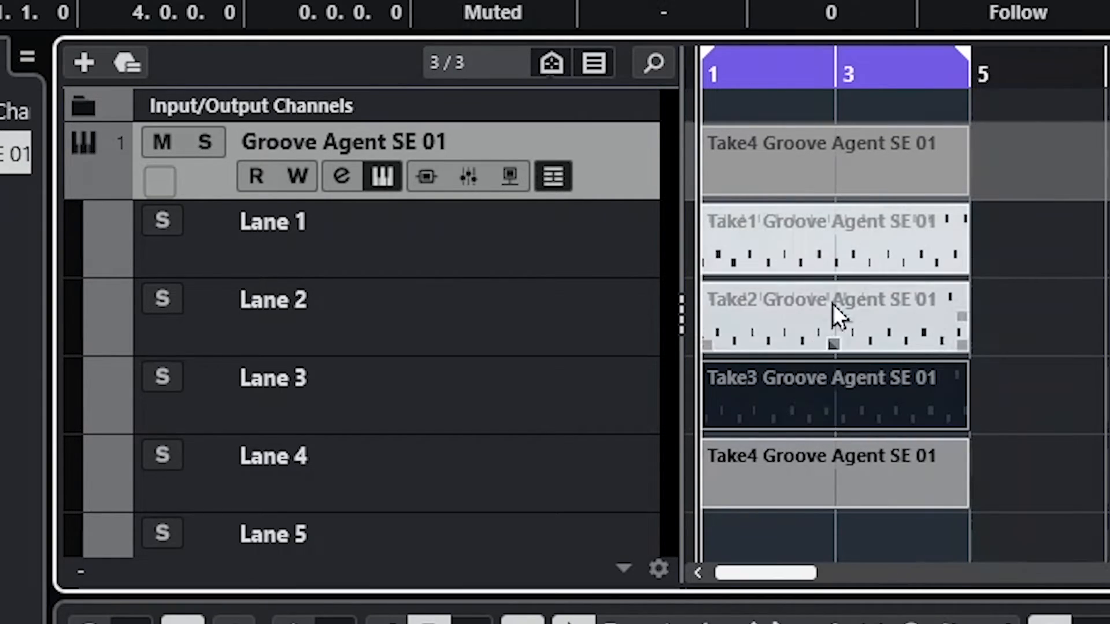
click(764, 481)
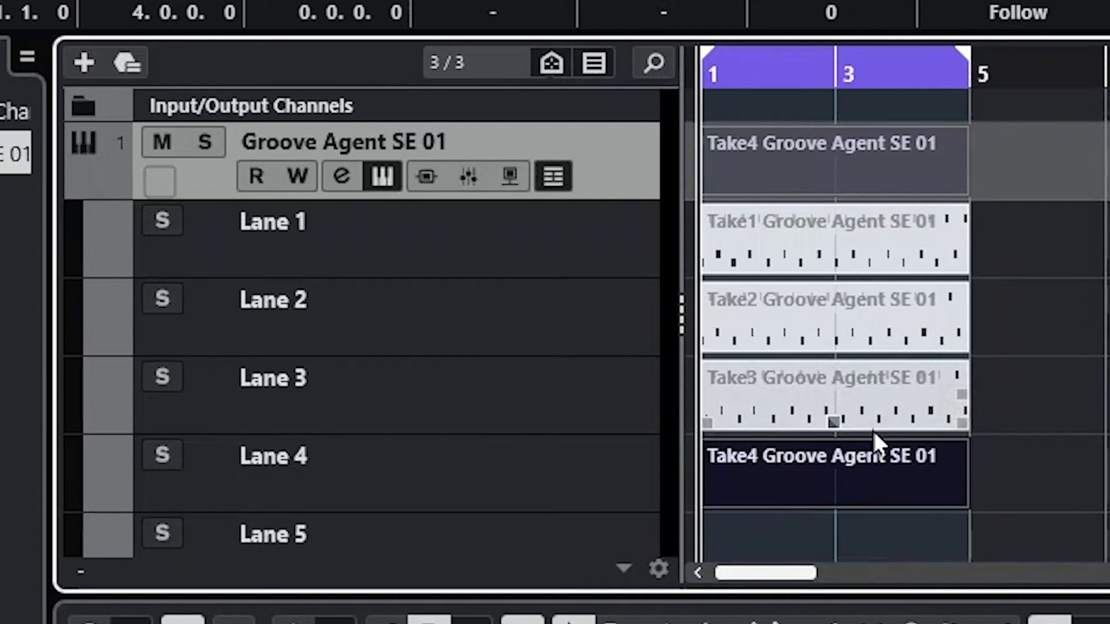
Select the muted takes on Lanes 1 and 3, activate Take2 on Lane 2 and select its part on the main track
click(772, 261)
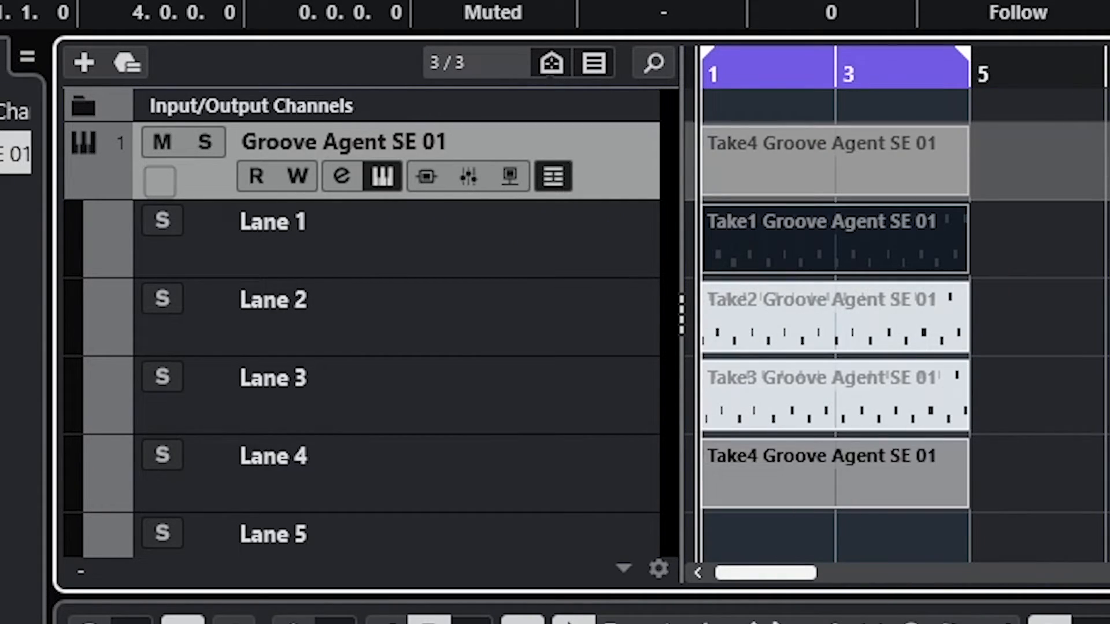
click(833, 347)
click(871, 380)
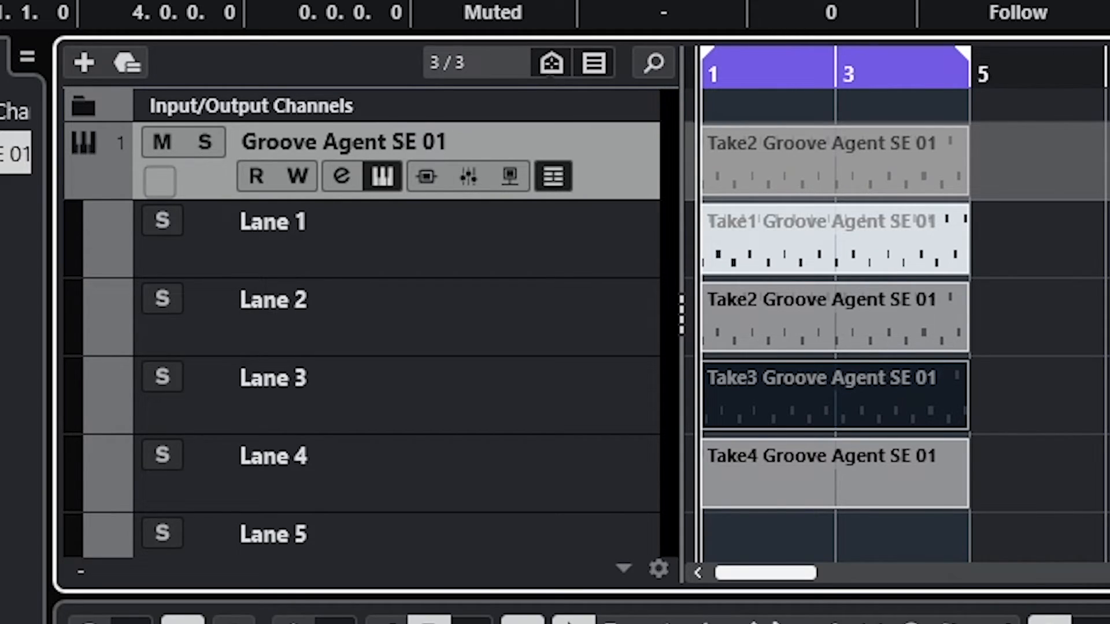
click(555, 622)
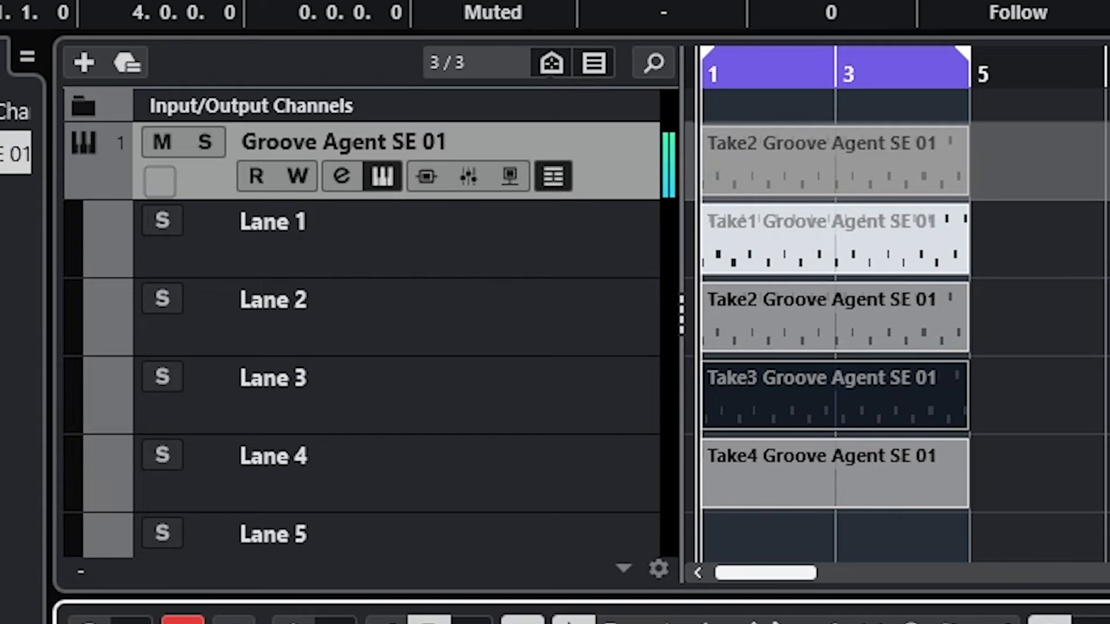
click(790, 171)
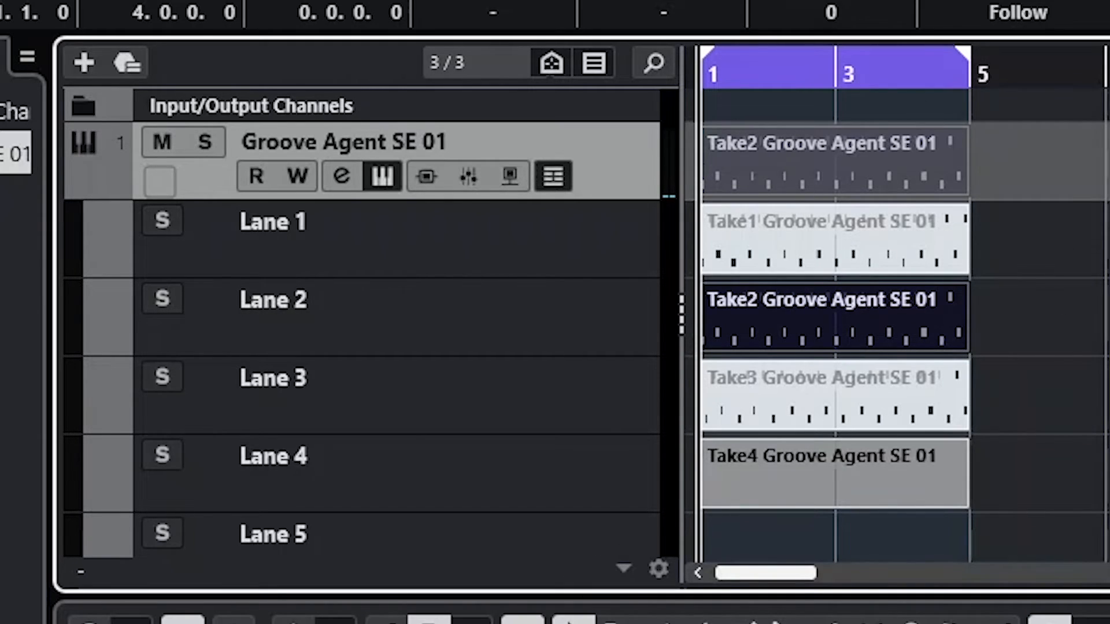
Split Take1 at bars 2 and 3, Take2 at bars 3 and 4, Take3 at bar 4 and Take4 at bar 2
click(771, 255)
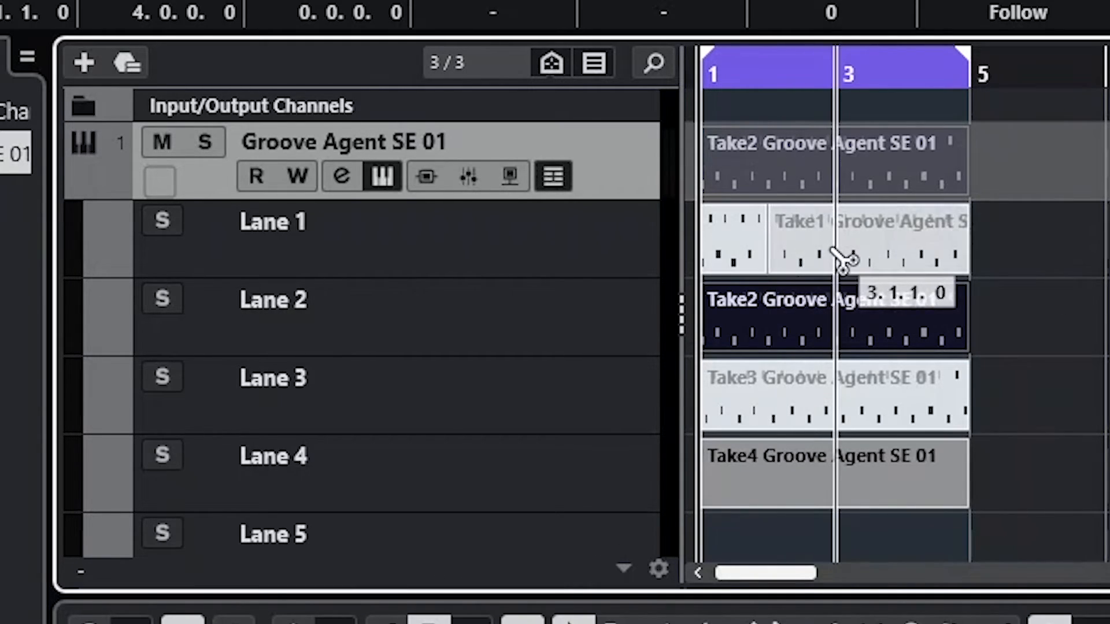
click(839, 255)
click(855, 340)
click(874, 339)
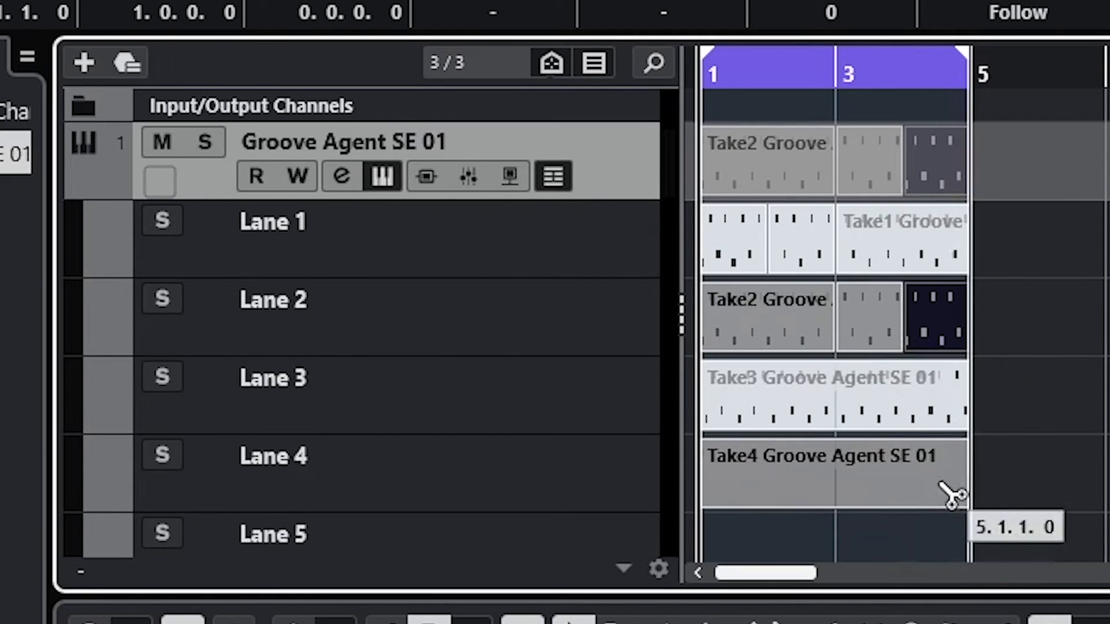
click(928, 418)
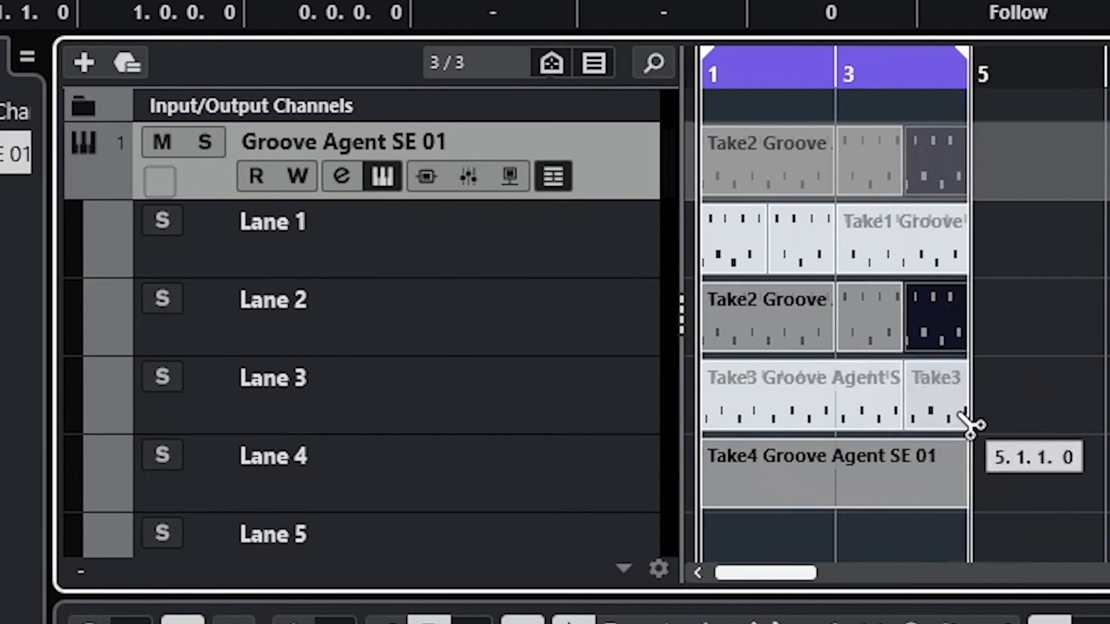
click(786, 501)
key(1)
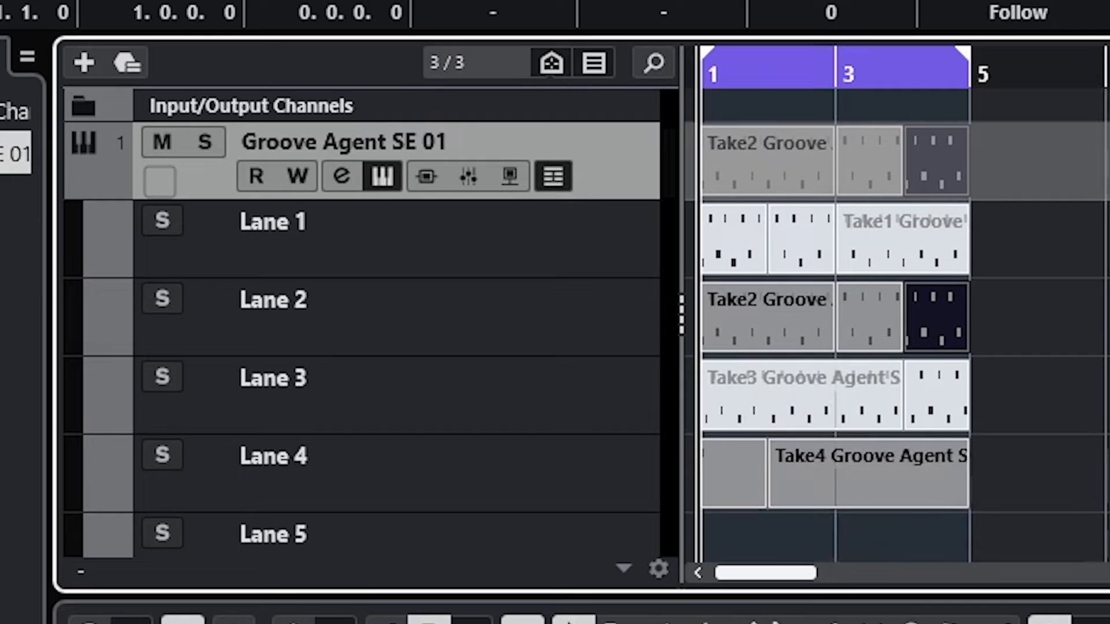
Delete the split parts at bar 1 on Lane 4, bar 4 on Lane 3, bar 3 on Lane 2 and bar 2 on Lane 1
click(741, 467)
key(Delete)
click(934, 398)
key(Delete)
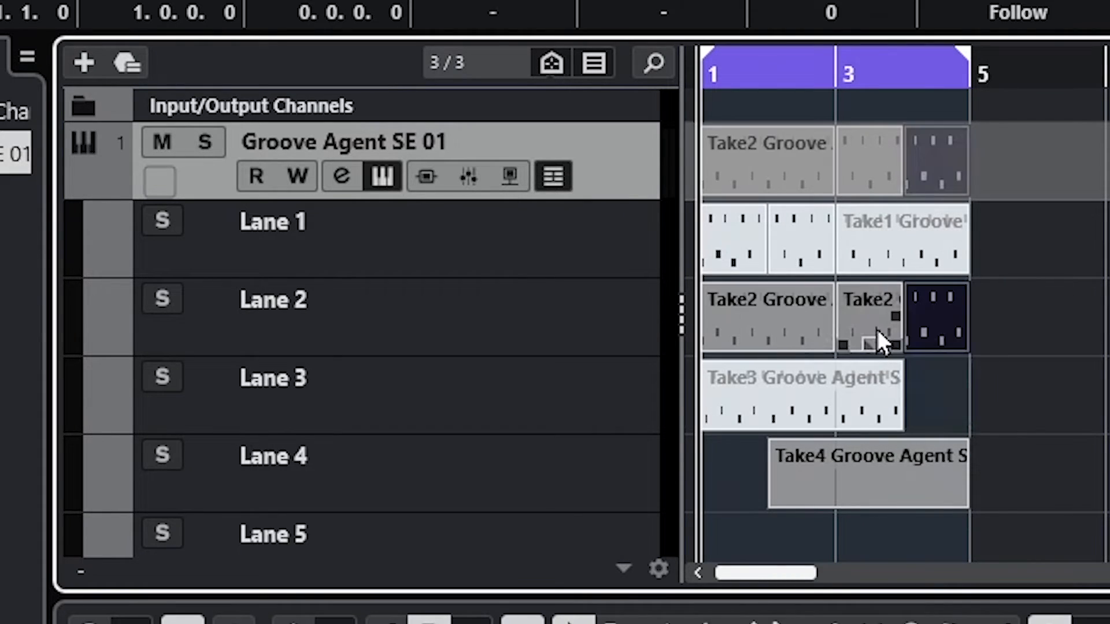
click(876, 329)
key(Delete)
key(Delete)
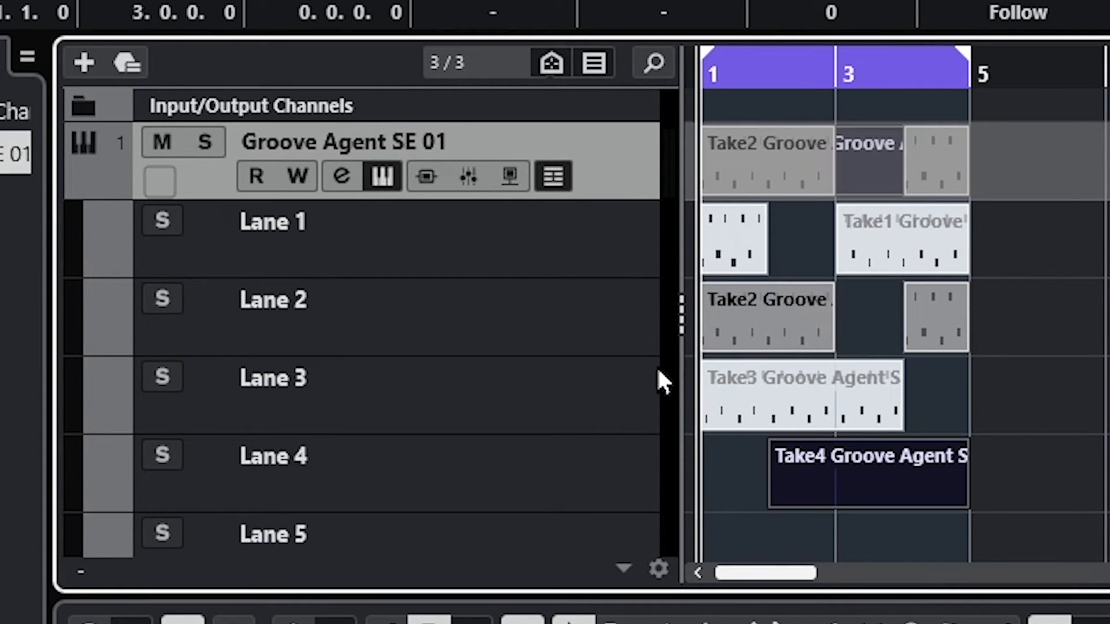
Select the remaining parts of Take4, Take2 and Take1 in their lanes one by one
click(820, 457)
click(783, 315)
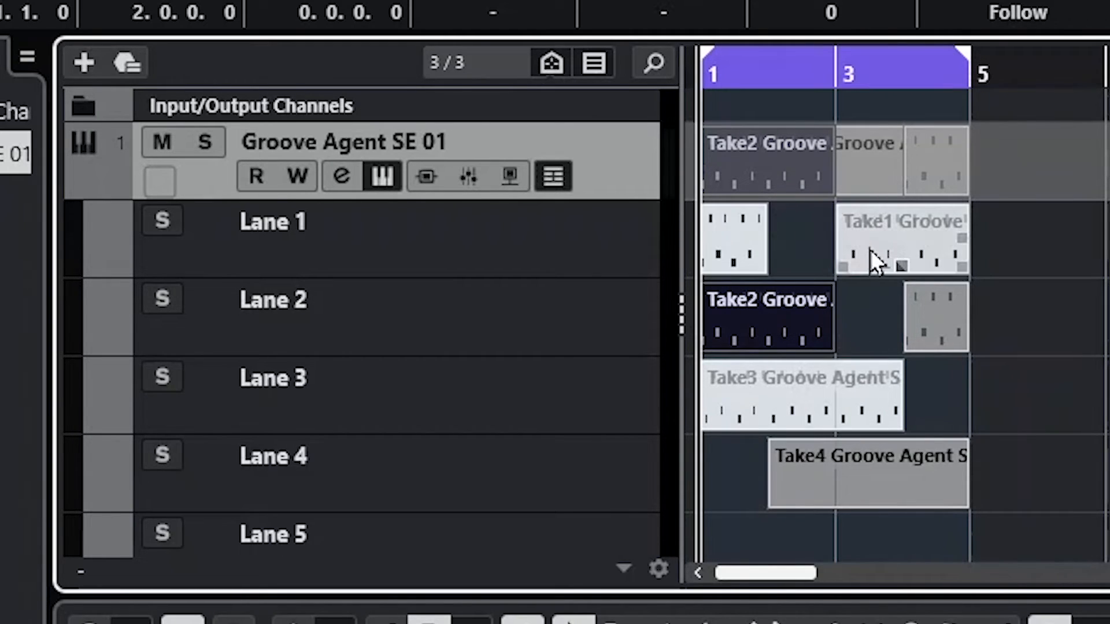
click(878, 222)
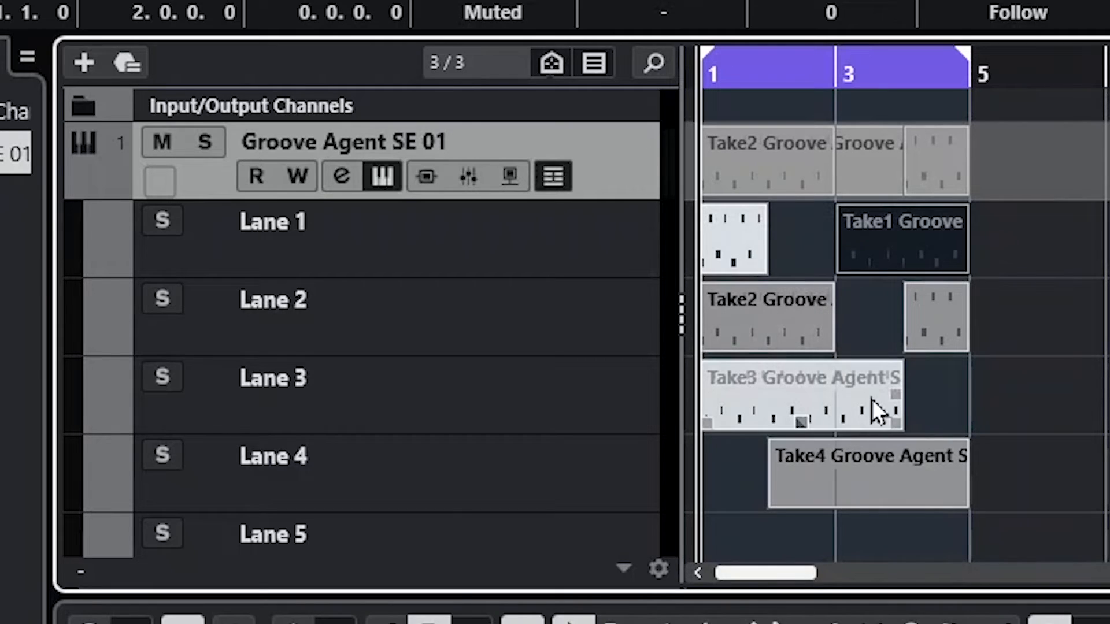
Hide and reshow the Groove Agent SE 01 lanes, and clear the recorded takes from the track
click(561, 185)
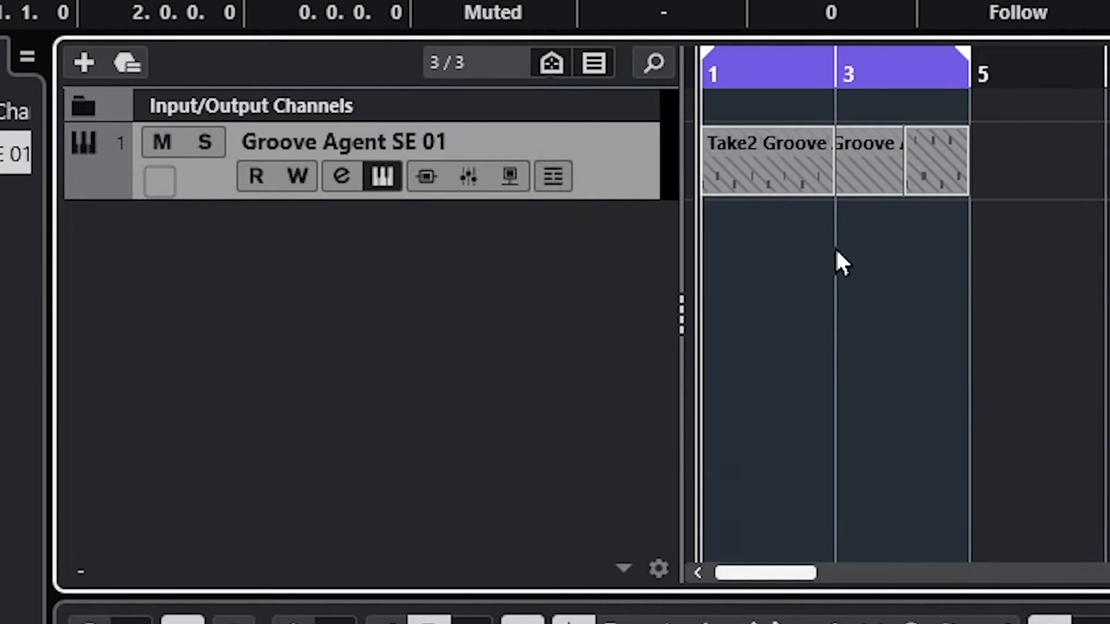
click(554, 178)
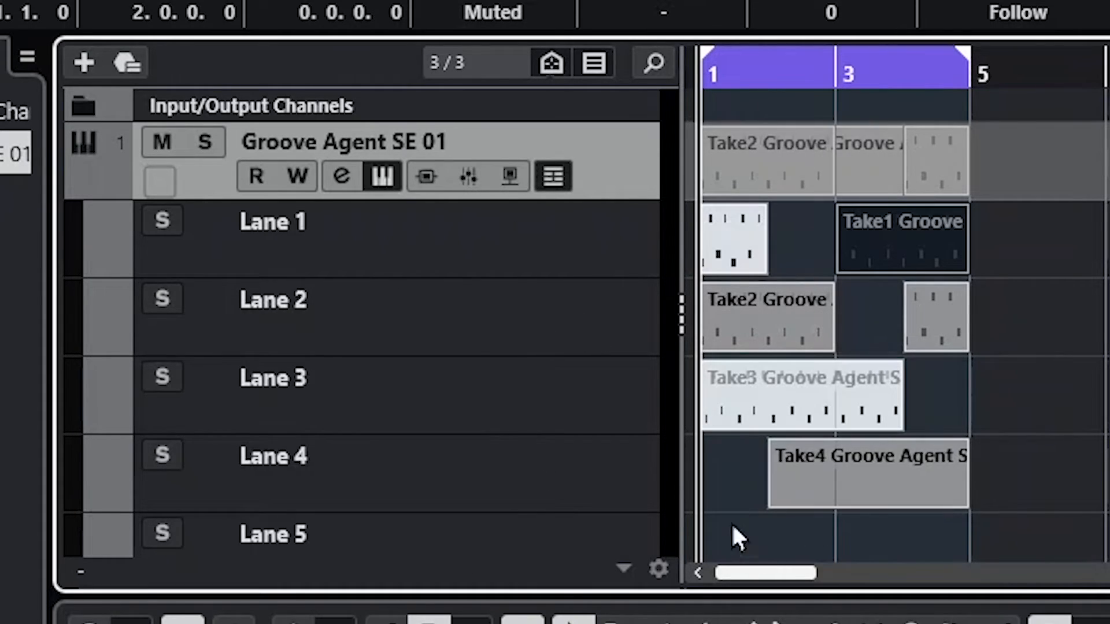
click(923, 238)
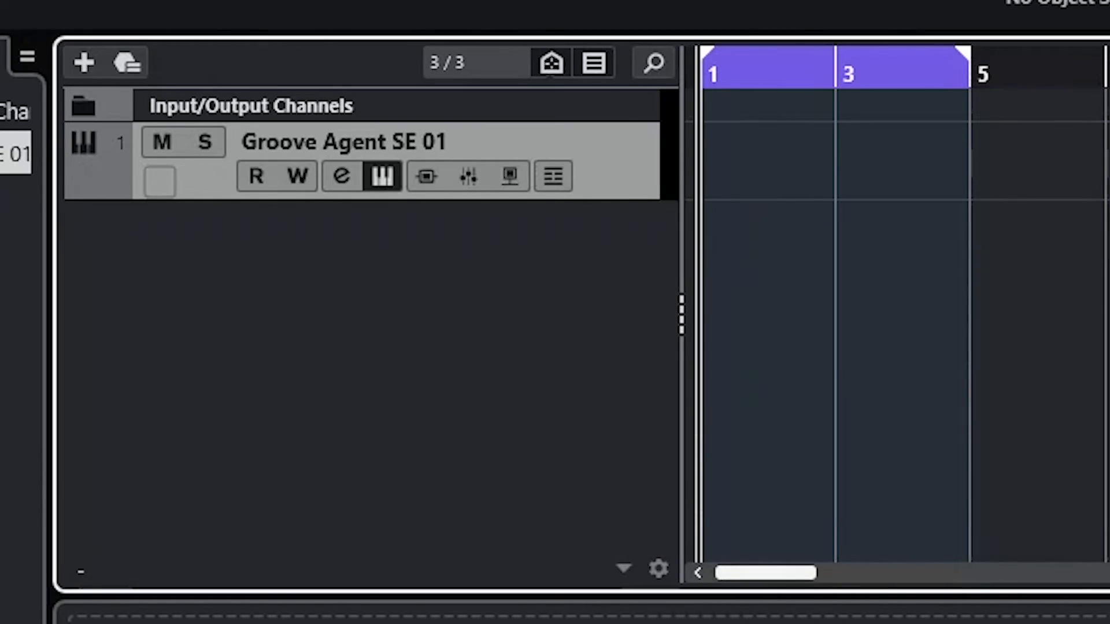
Try Mix-Stacked (No Mute) in the MIDI Record Modes, return to Stacked, and switch Auto Quantize back off
click(118, 613)
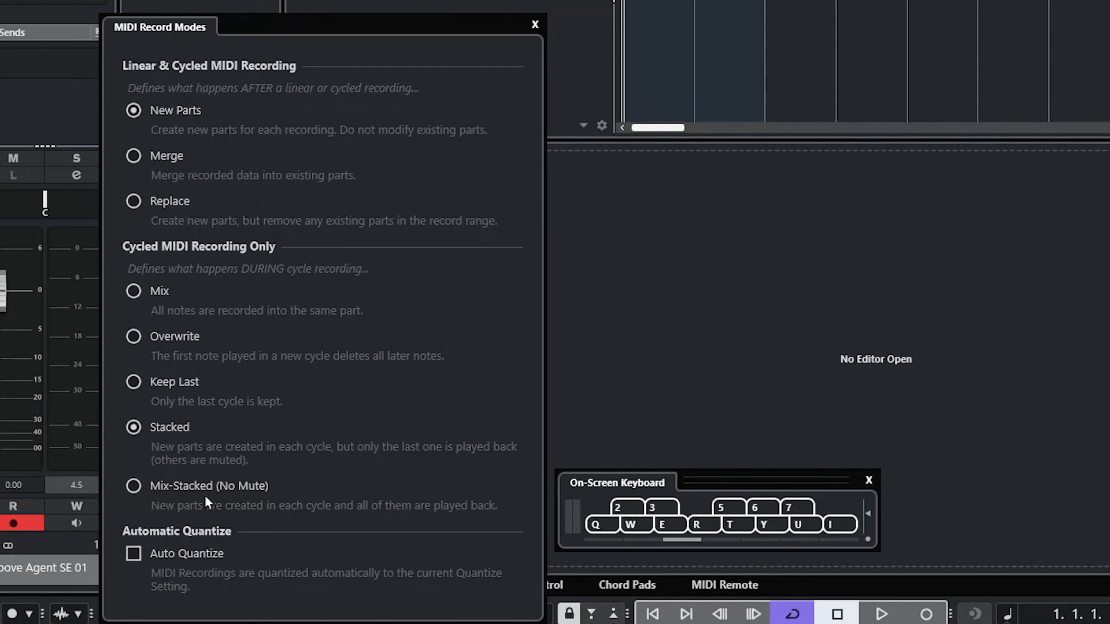
click(195, 490)
click(170, 429)
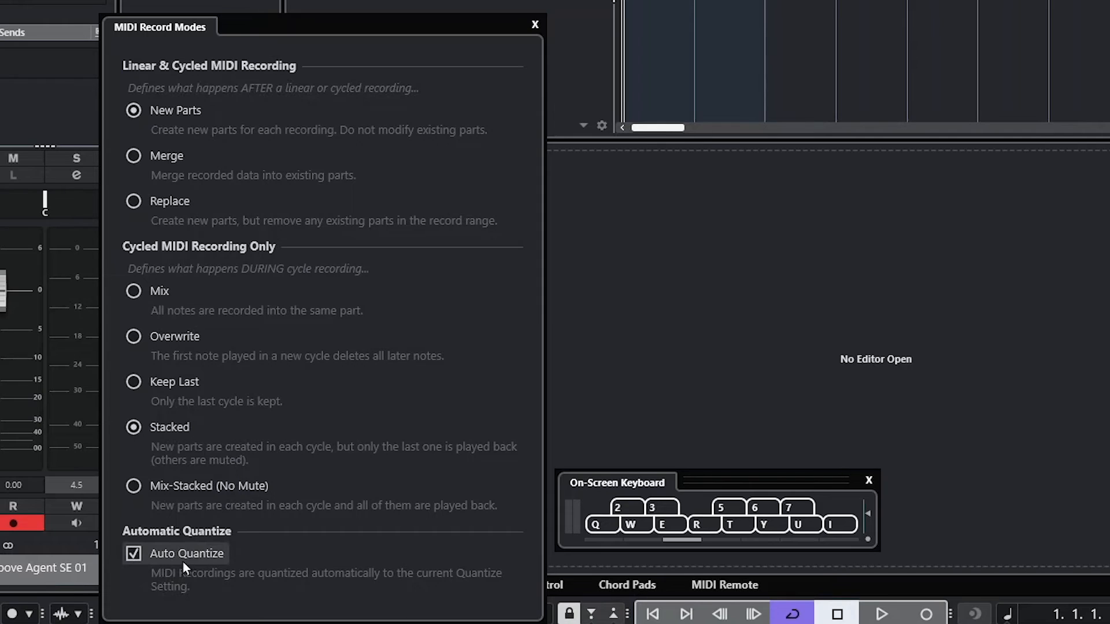
click(133, 554)
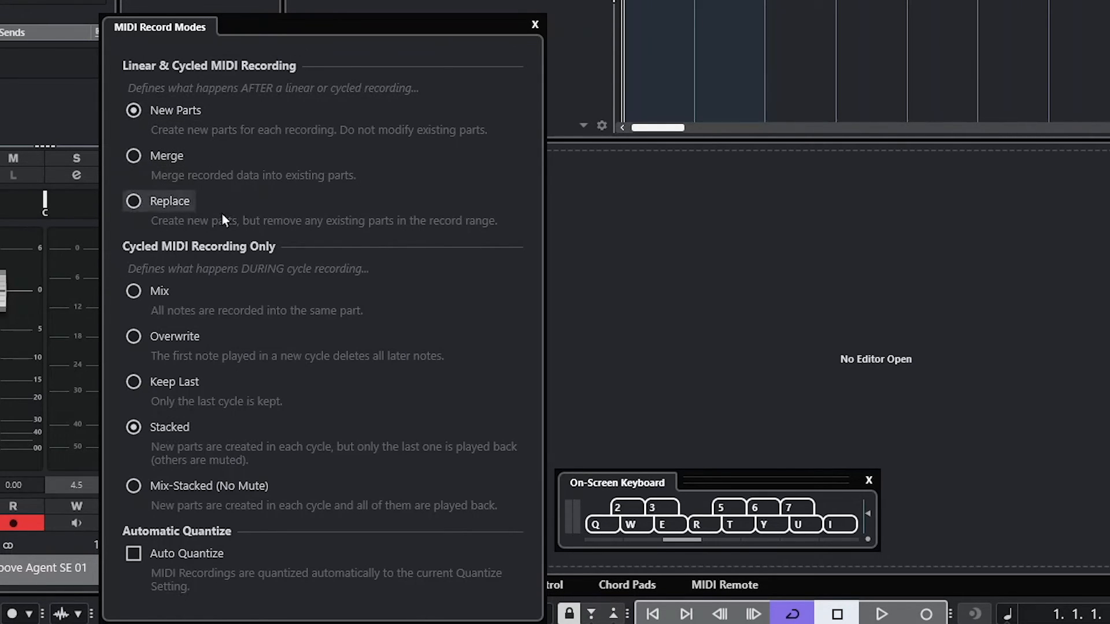
click(534, 26)
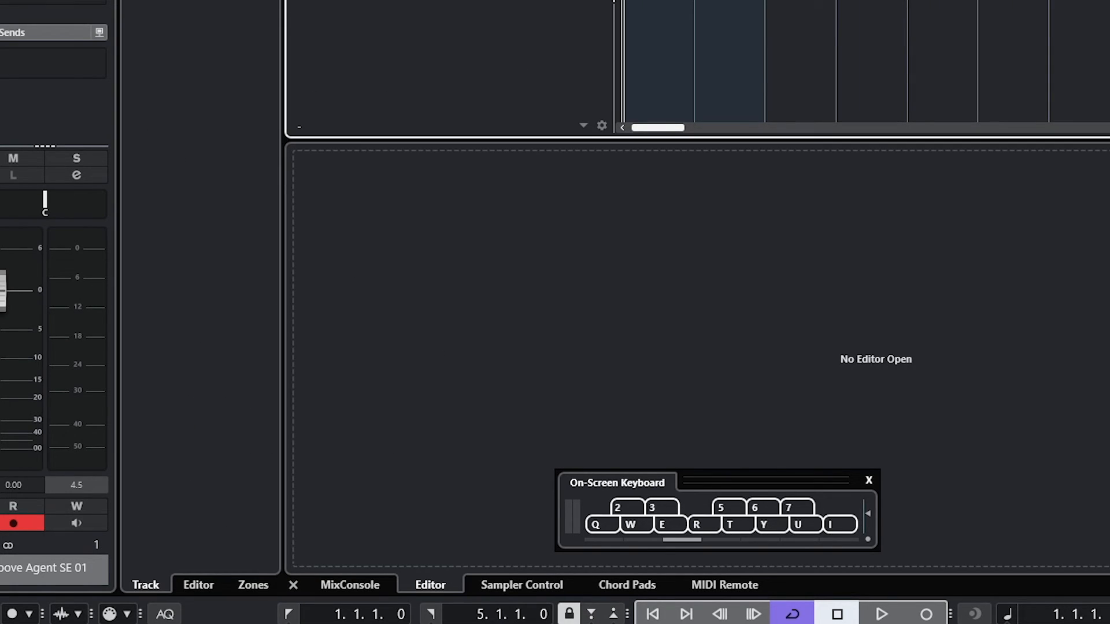
Turn off Cycle and review the New Parts option for linear recording in the MIDI Record Modes
click(786, 614)
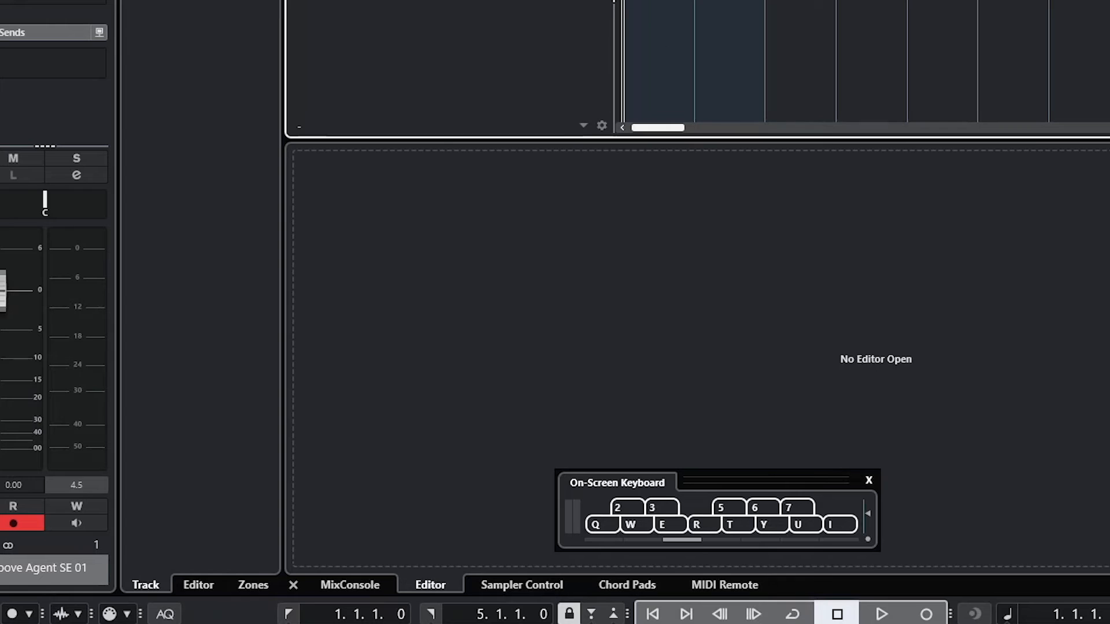
click(110, 614)
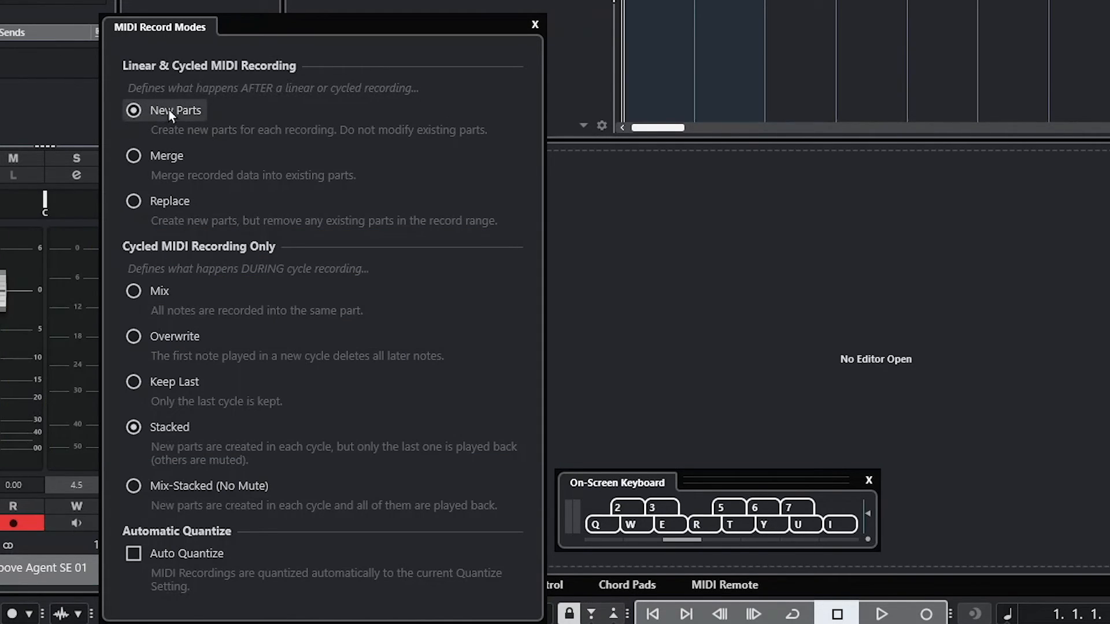
click(534, 25)
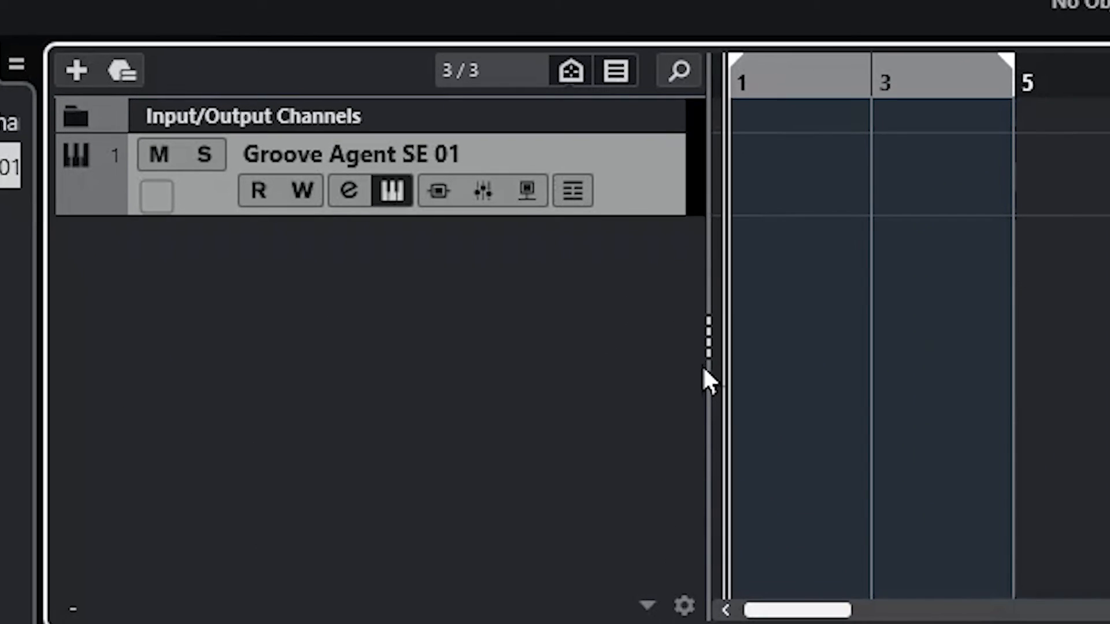
Record a drum pass on the Groove Agent SE 01 track from bar 1 past bar 4, and record a second pass over it
key(KP_Multiply)
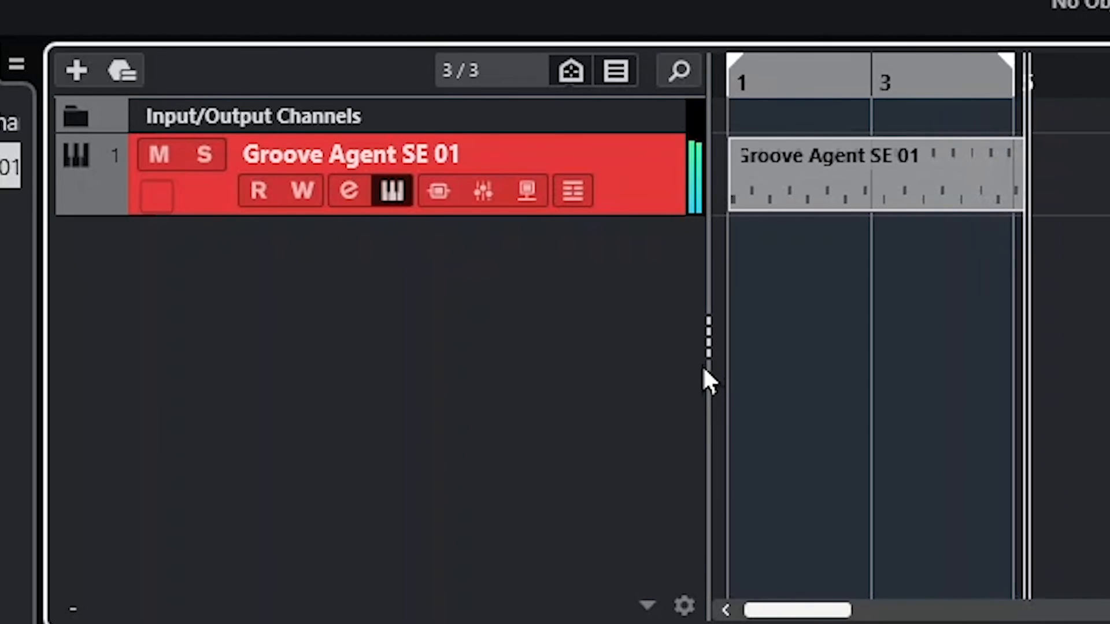
key(space)
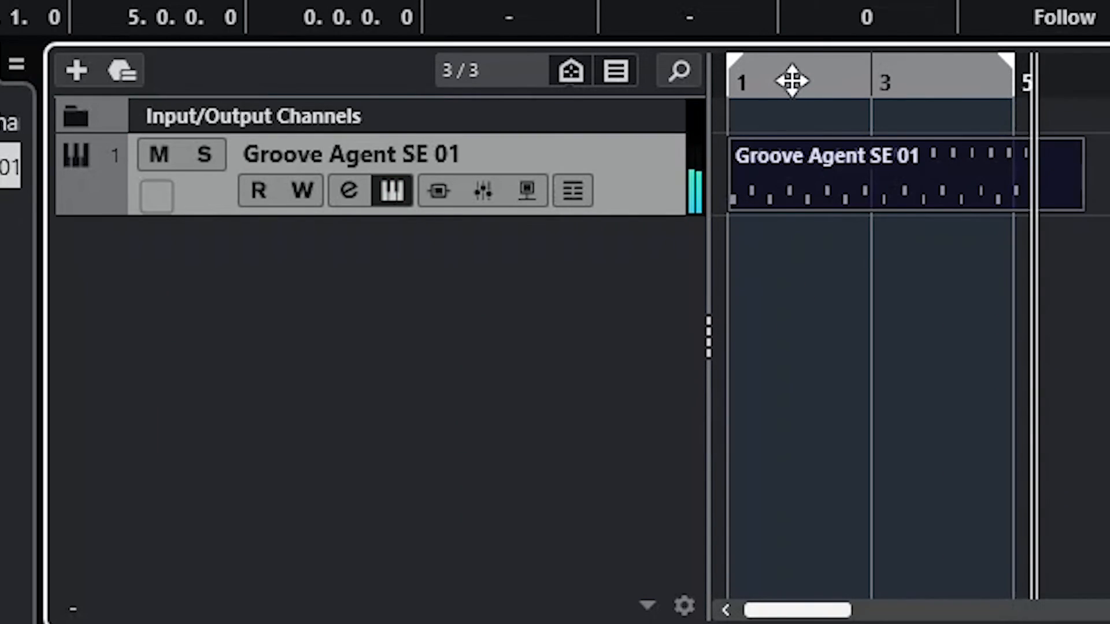
key(Home)
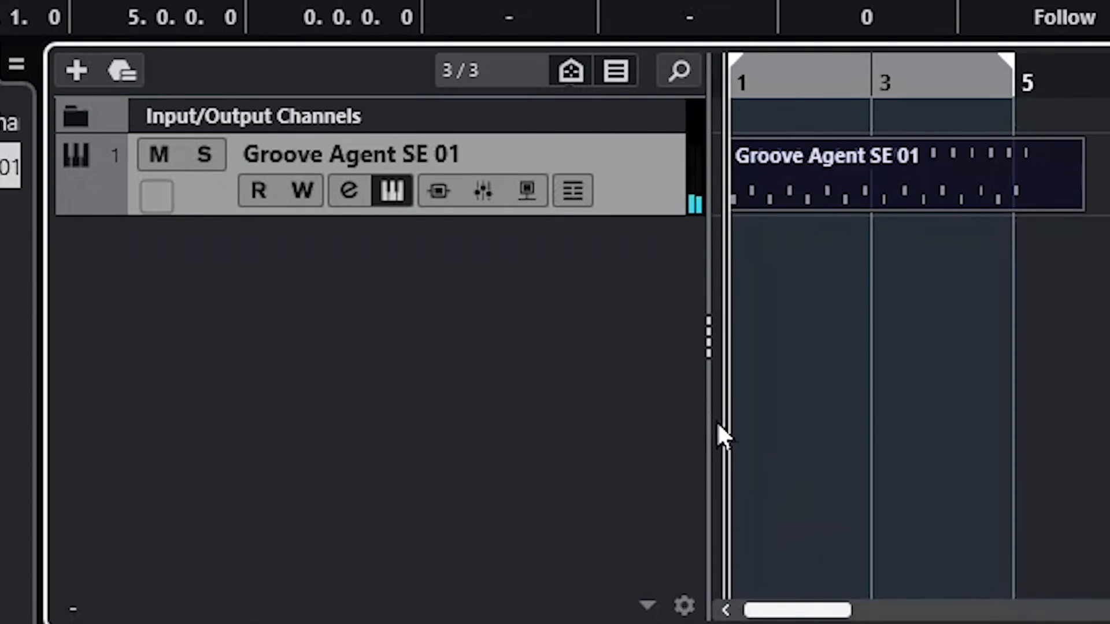
key(KP_Multiply)
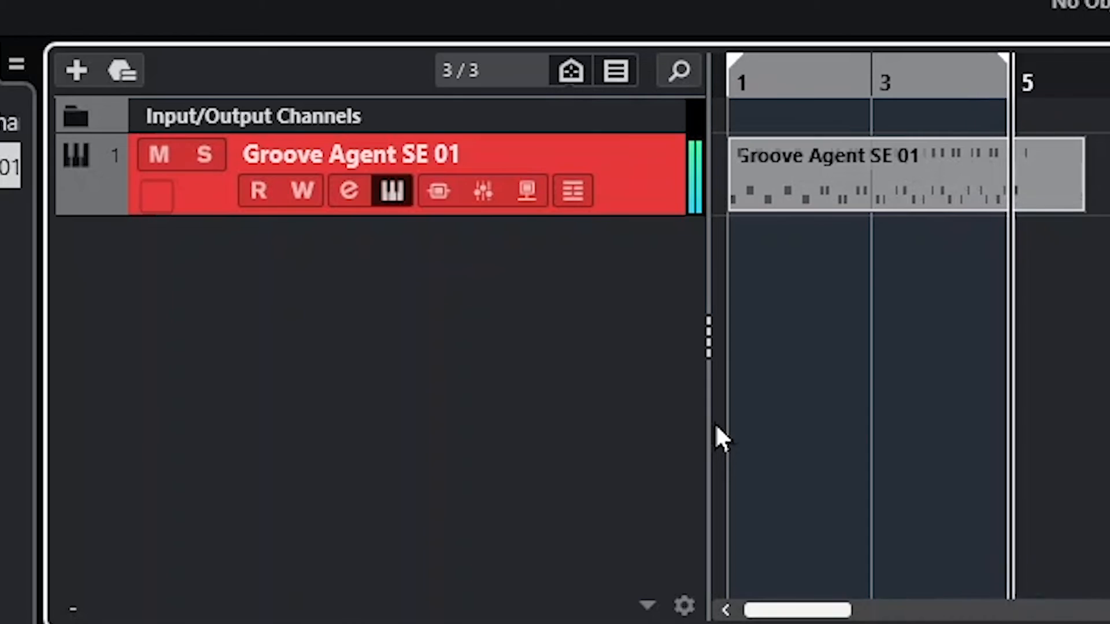
key(space)
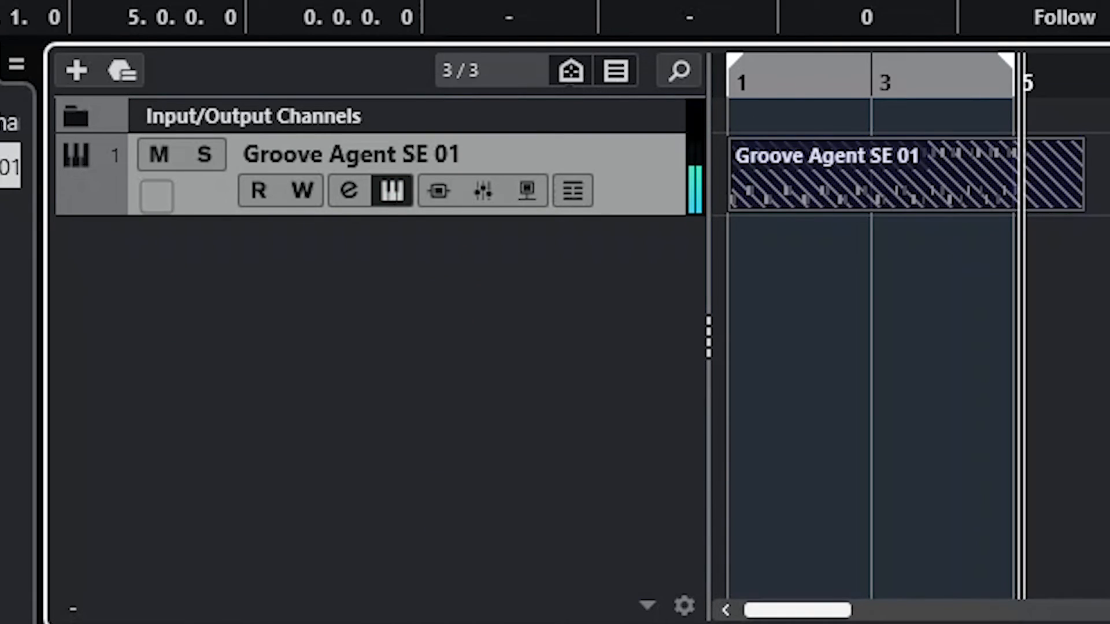
Move the upper of the two overlapping recorded parts onto a new track below, and select each part in turn
click(855, 365)
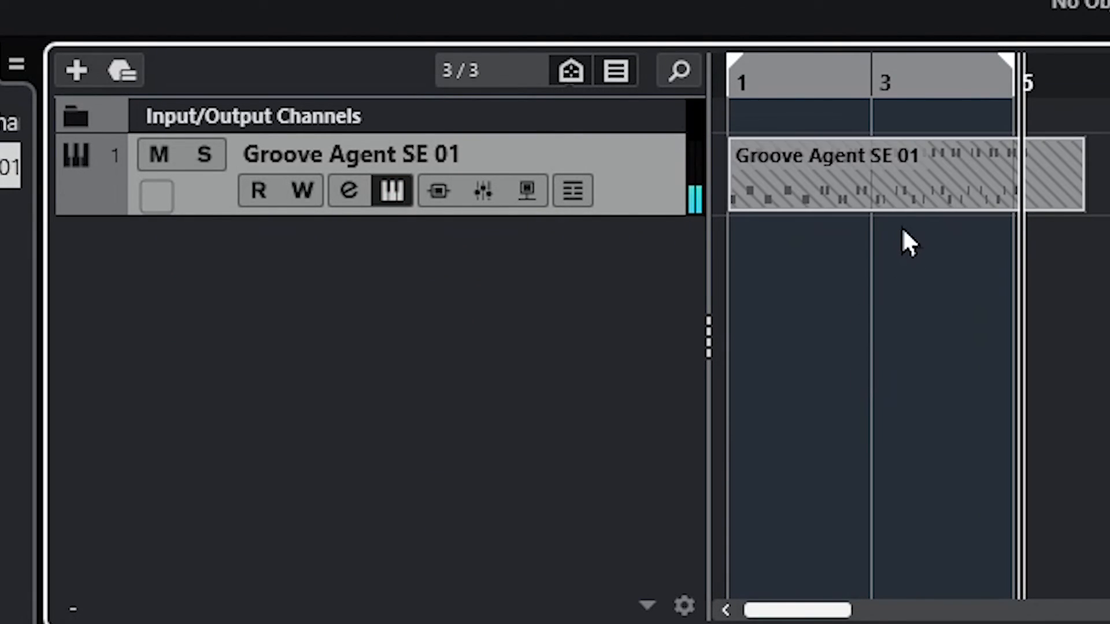
click(898, 167)
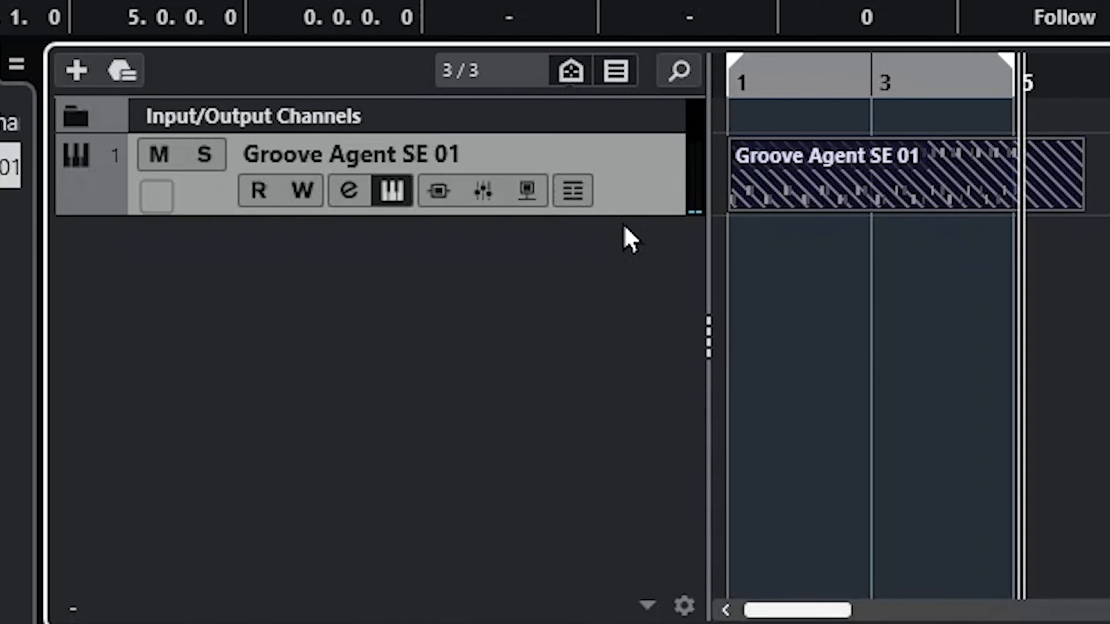
mouse_move(899, 208)
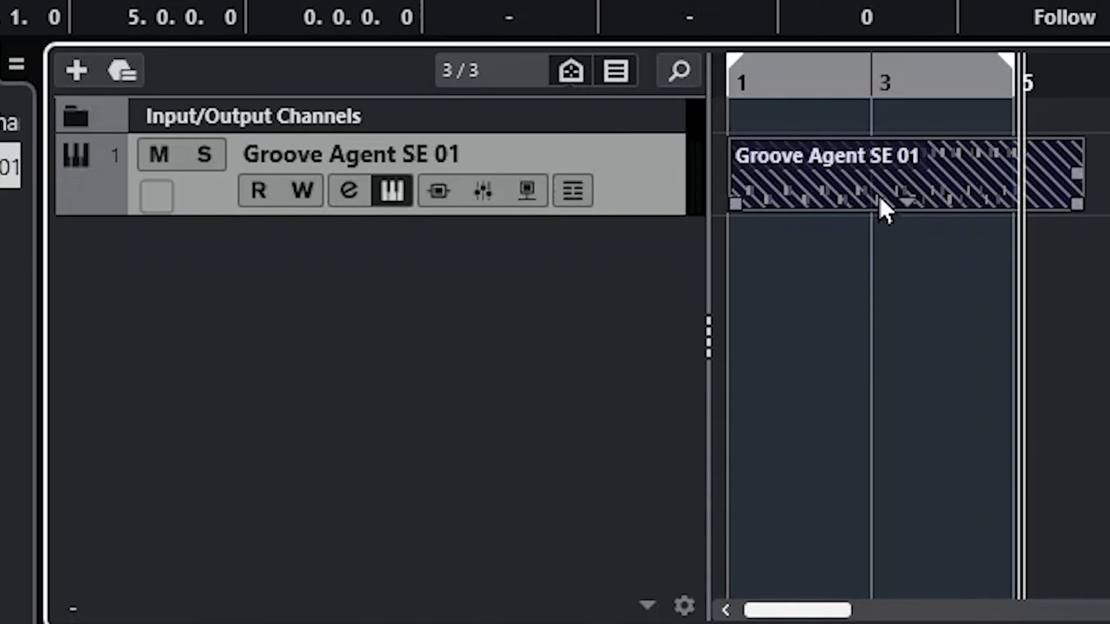
drag(953, 173, 932, 385)
click(859, 149)
click(889, 261)
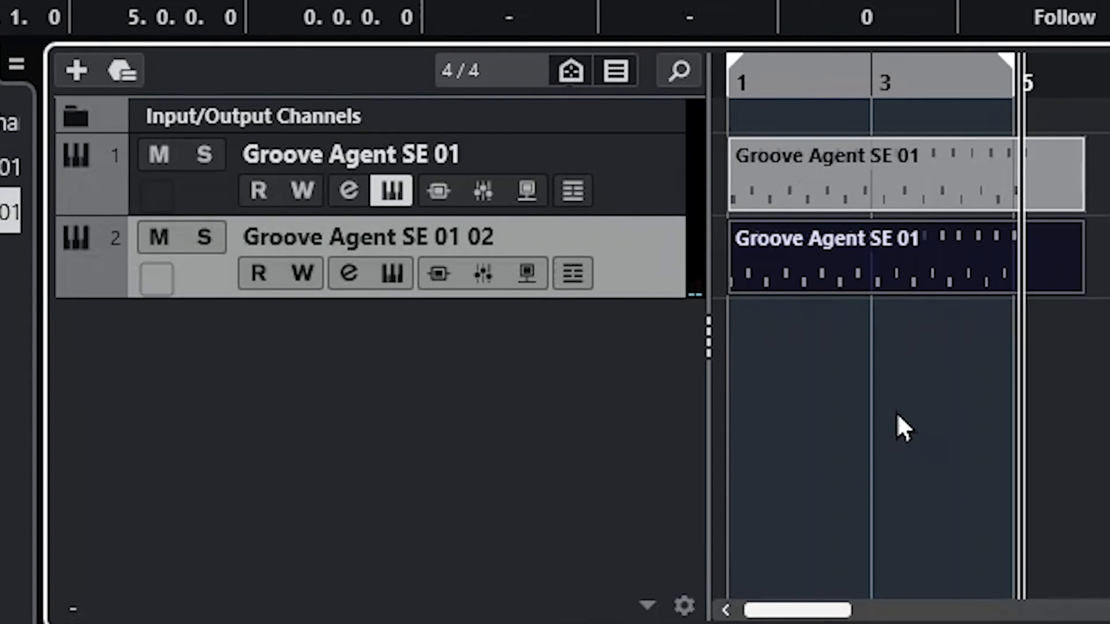
Delete both recorded parts and remove the second instrument track
drag(1098, 141, 810, 313)
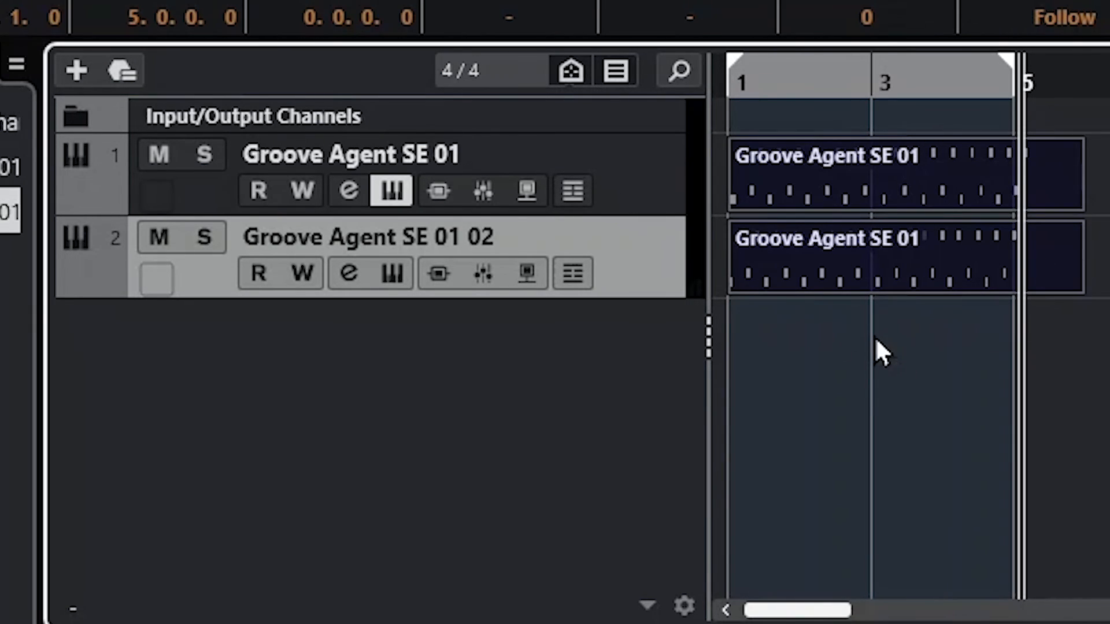
key(Delete)
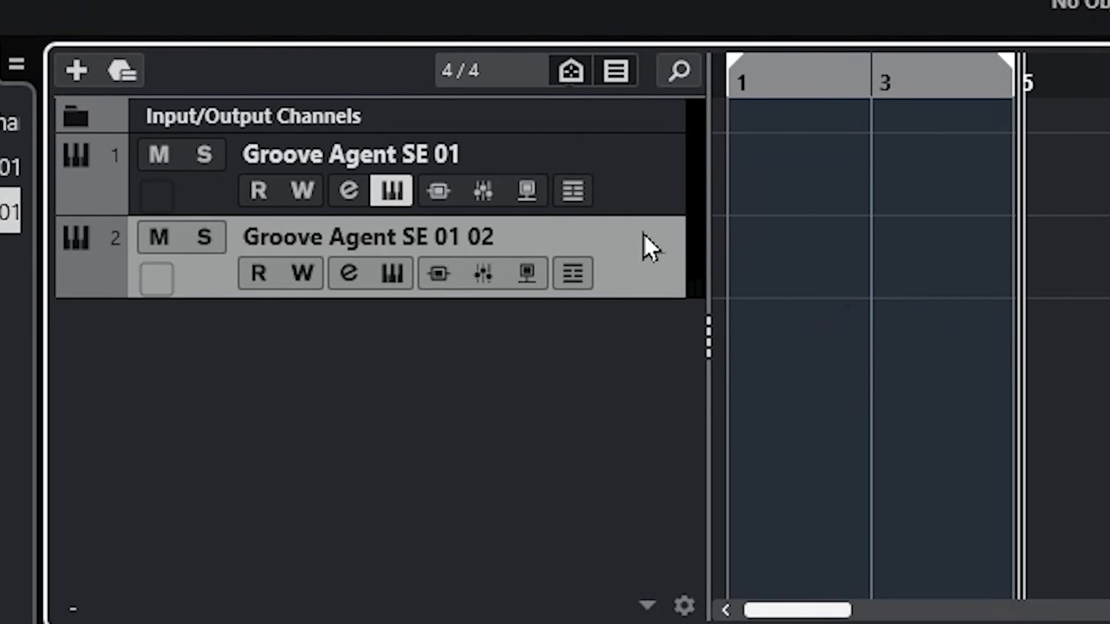
right_click(644, 237)
click(760, 390)
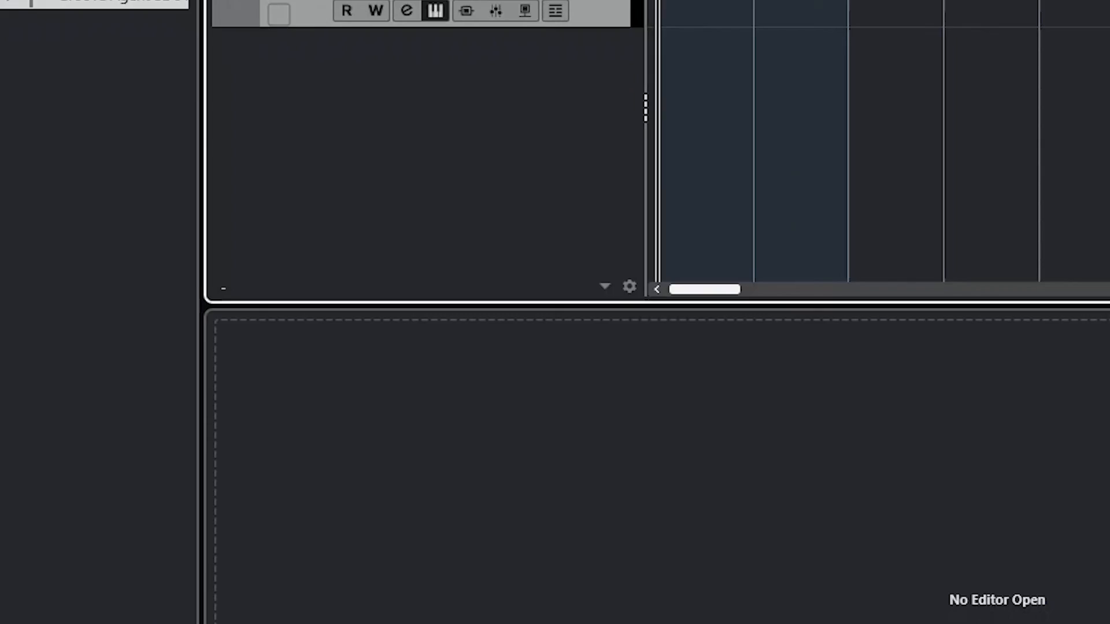
Show the On-Screen Keyboard
key(alt+k)
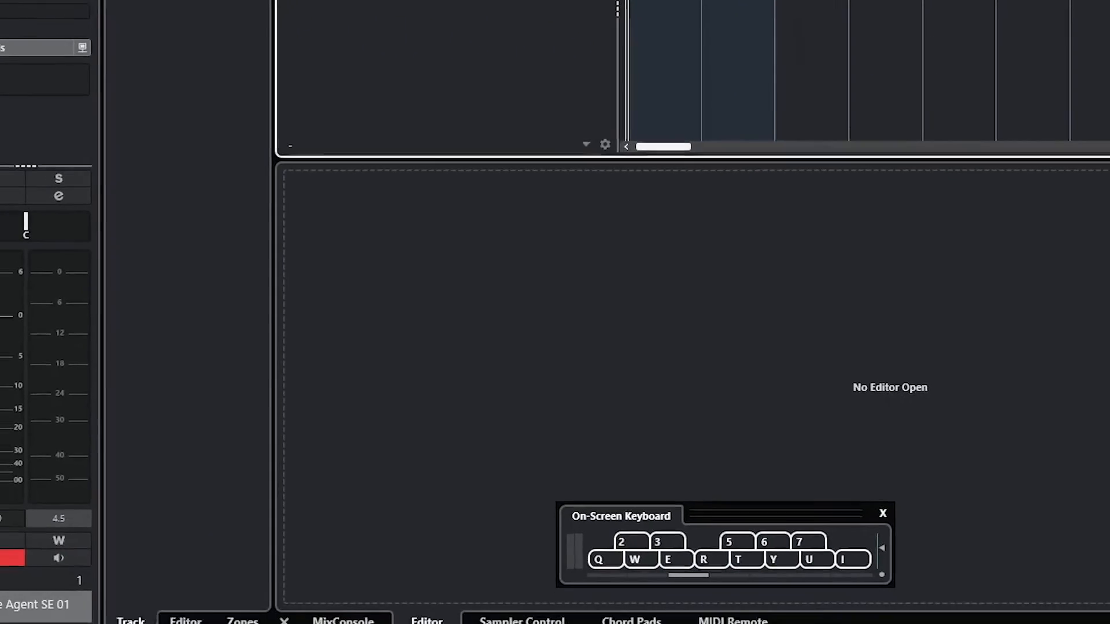
Set the Linear & Cycled MIDI Recording mode to Merge and close the MIDI Record Modes settings
click(113, 616)
click(172, 158)
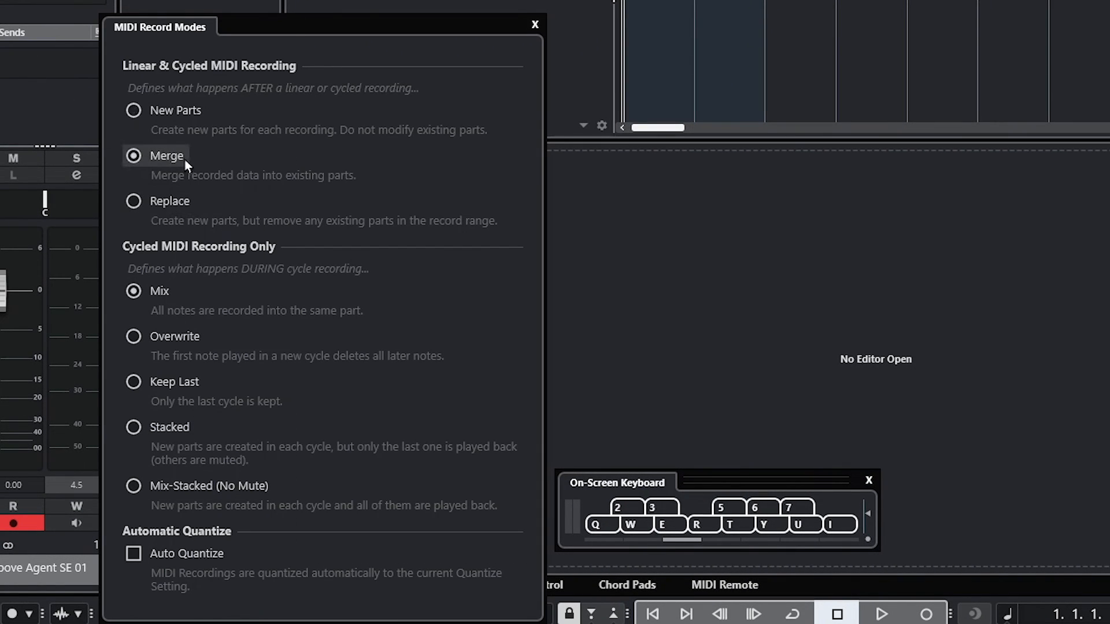
click(535, 26)
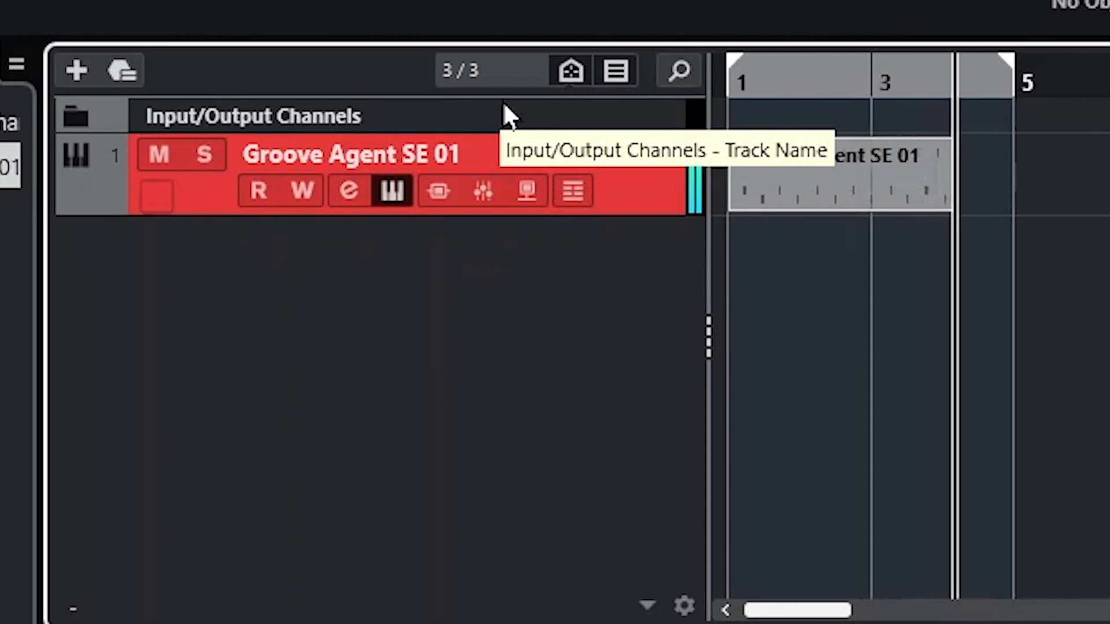
Finish recording a drum pass on the Groove Agent SE 01 track, return to bar 1 and record a second pass over it
key(space)
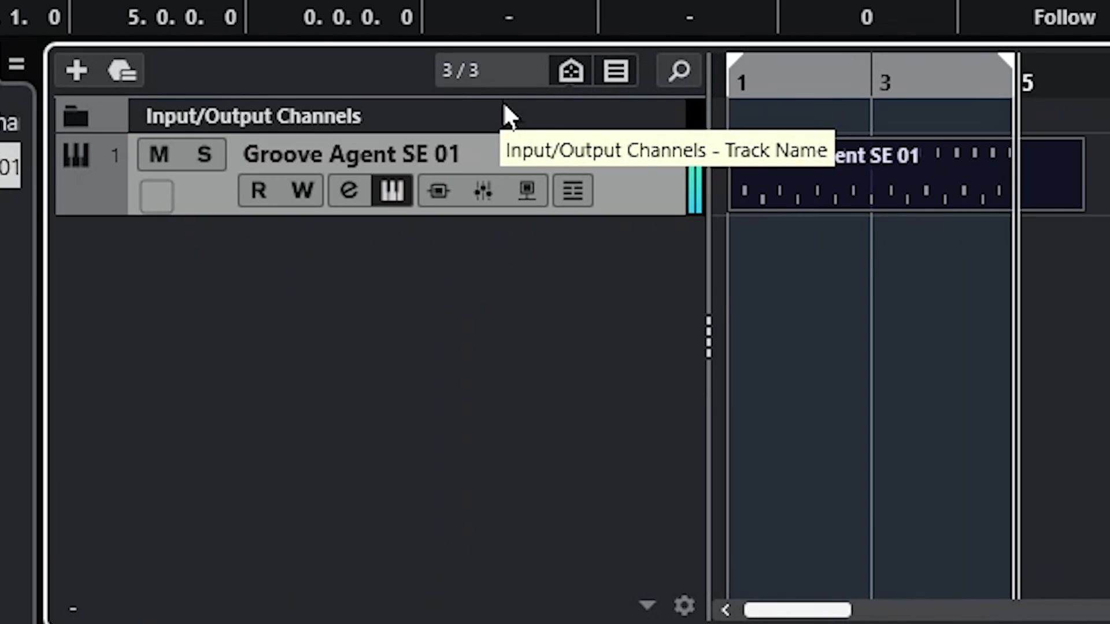
drag(820, 72, 558, 70)
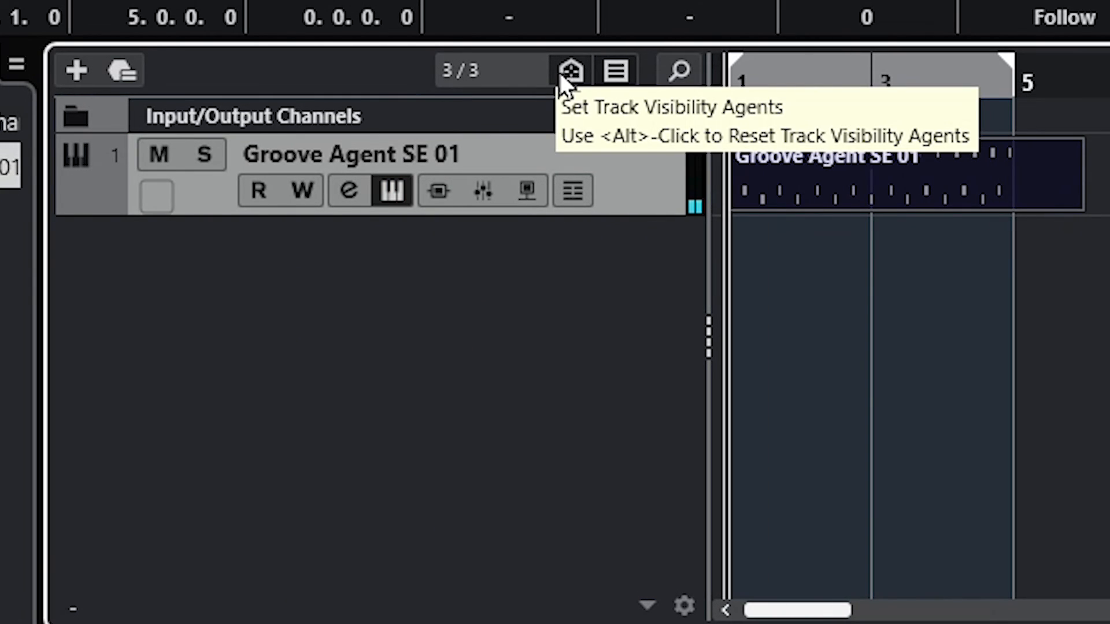
key(KP_Multiply)
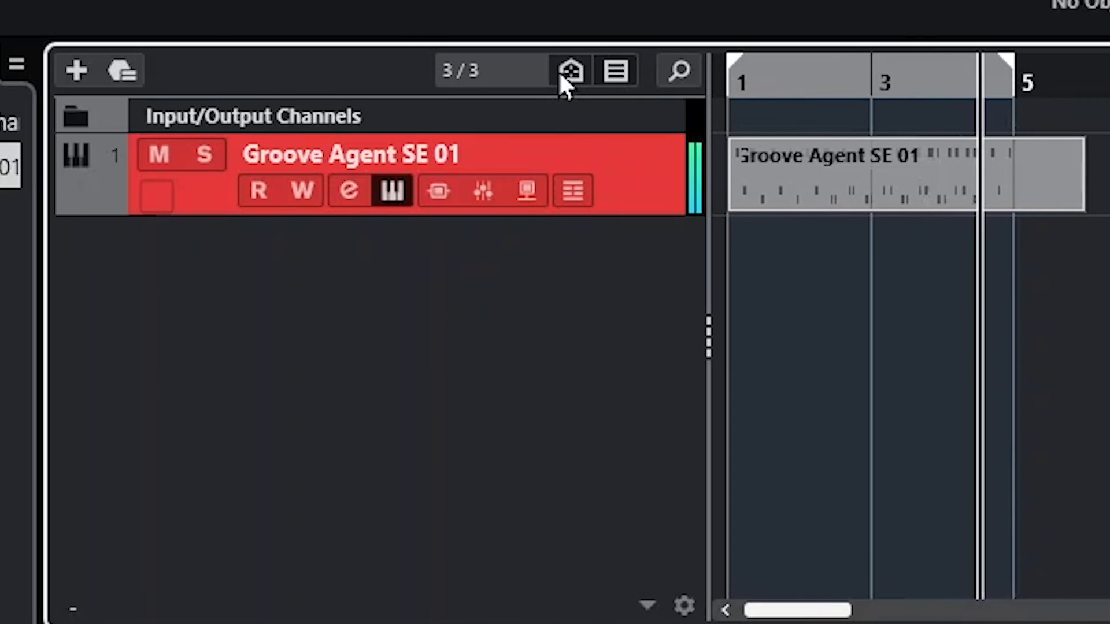
key(space)
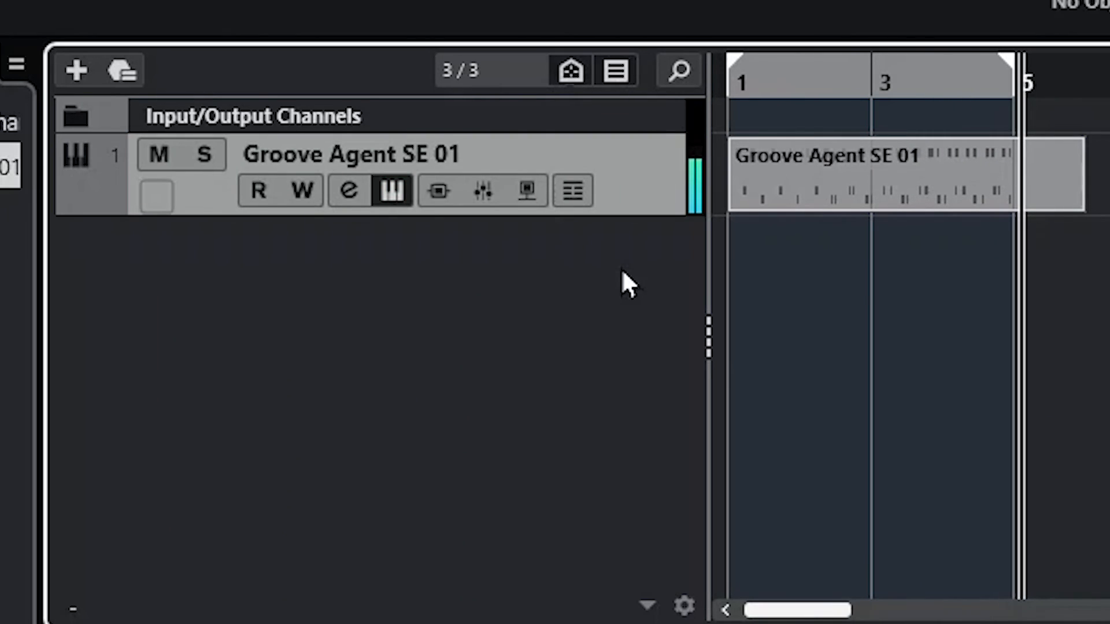
Examine the merged part's notes around C2 and C1 in the Key Editor to check both recorded passes
click(896, 191)
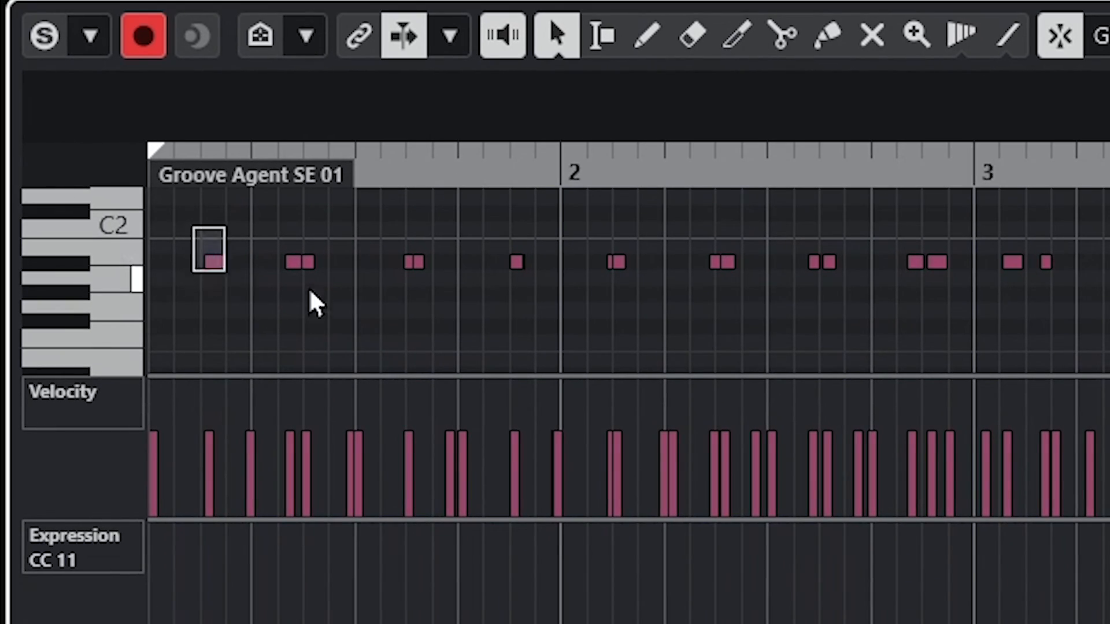
drag(309, 291, 1109, 317)
click(1107, 319)
scroll(733, 313, down, 3)
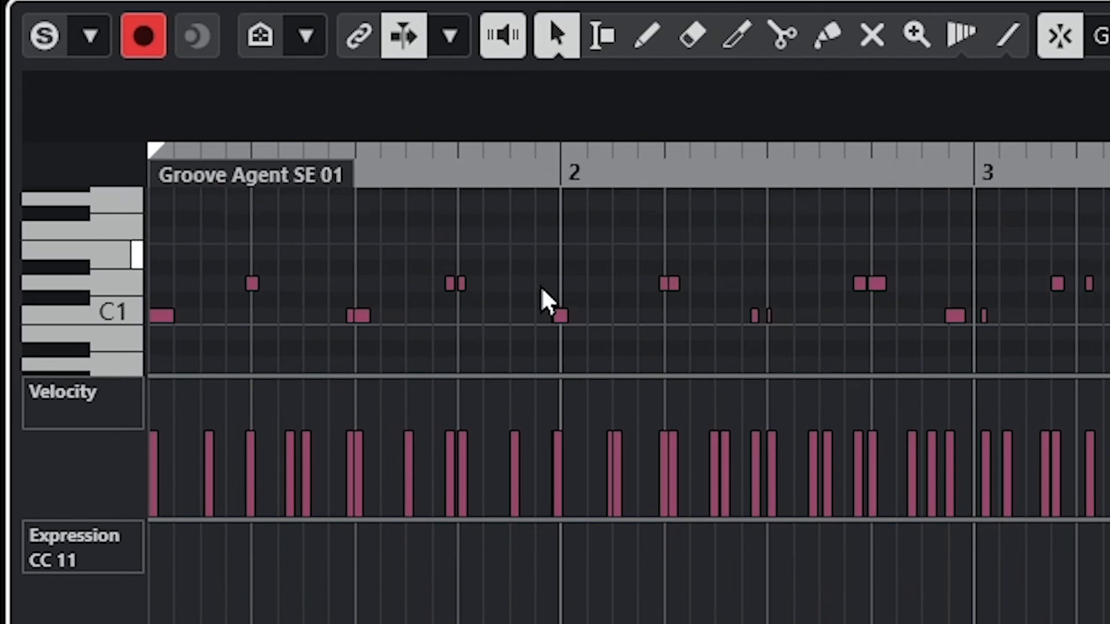
drag(160, 240, 1109, 373)
click(1109, 325)
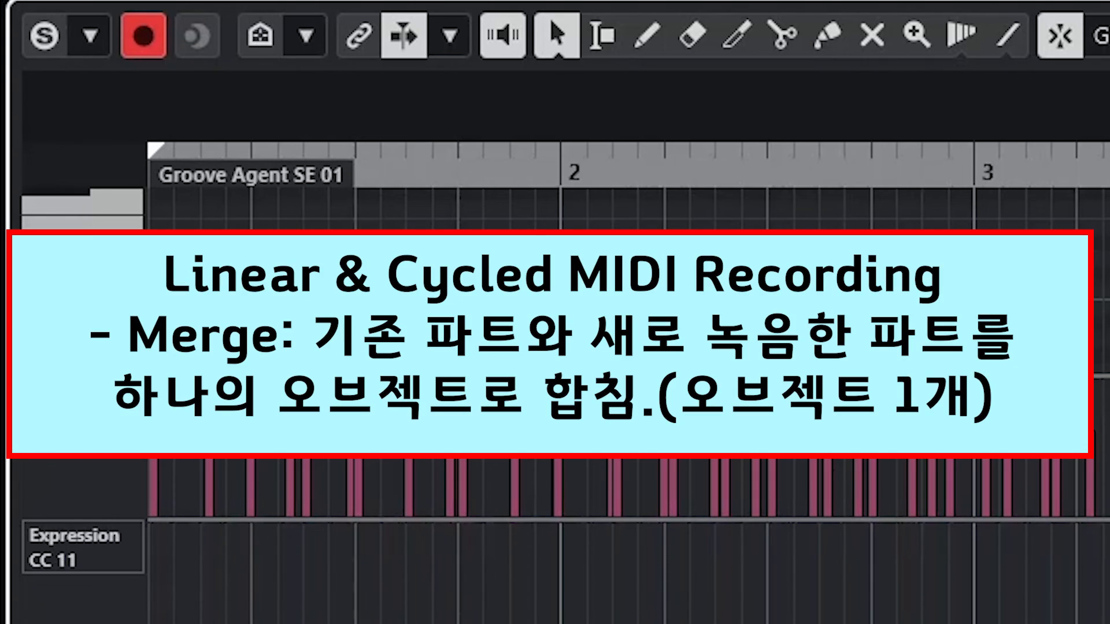
key(space)
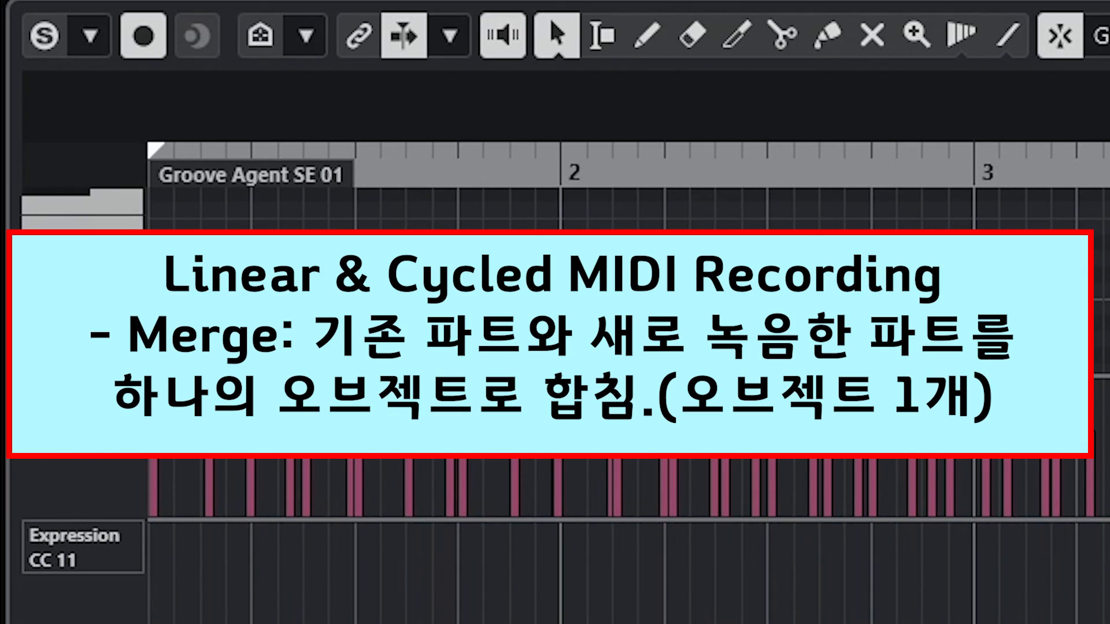
key(KP_Multiply)
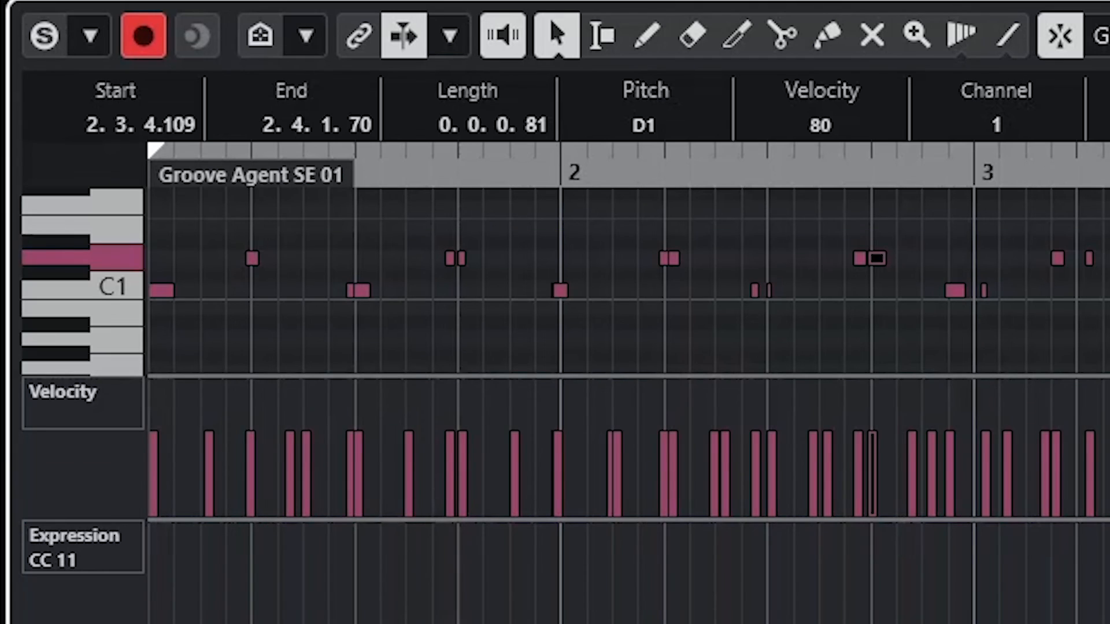
key(space)
Move the merged part onto a new track below Groove Agent SE 01 and select it there
click(867, 181)
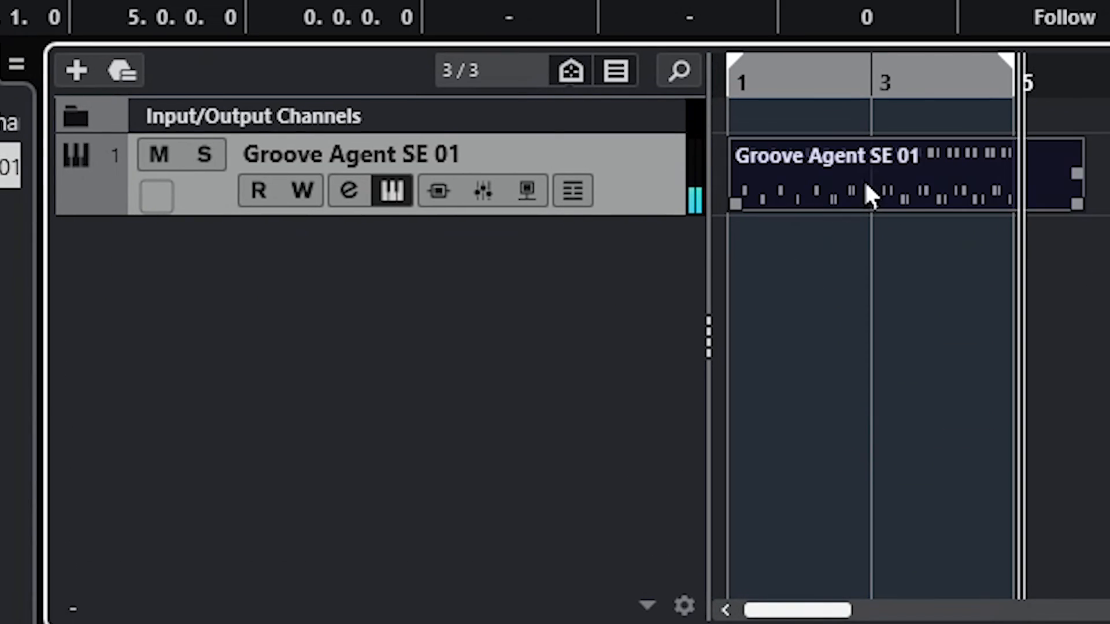
drag(870, 194, 872, 278)
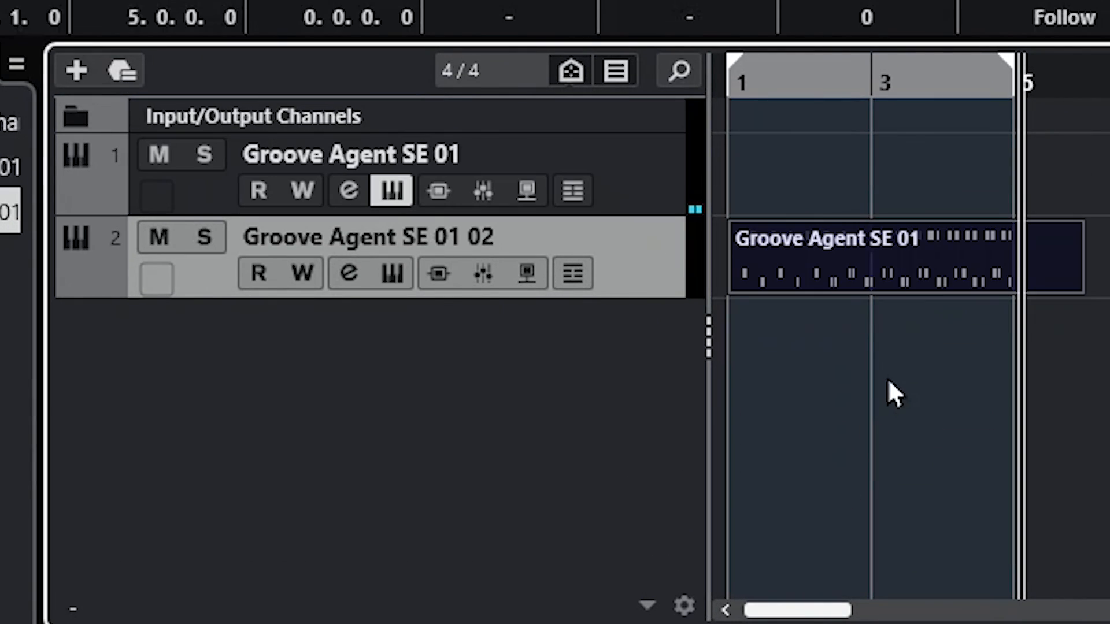
click(974, 347)
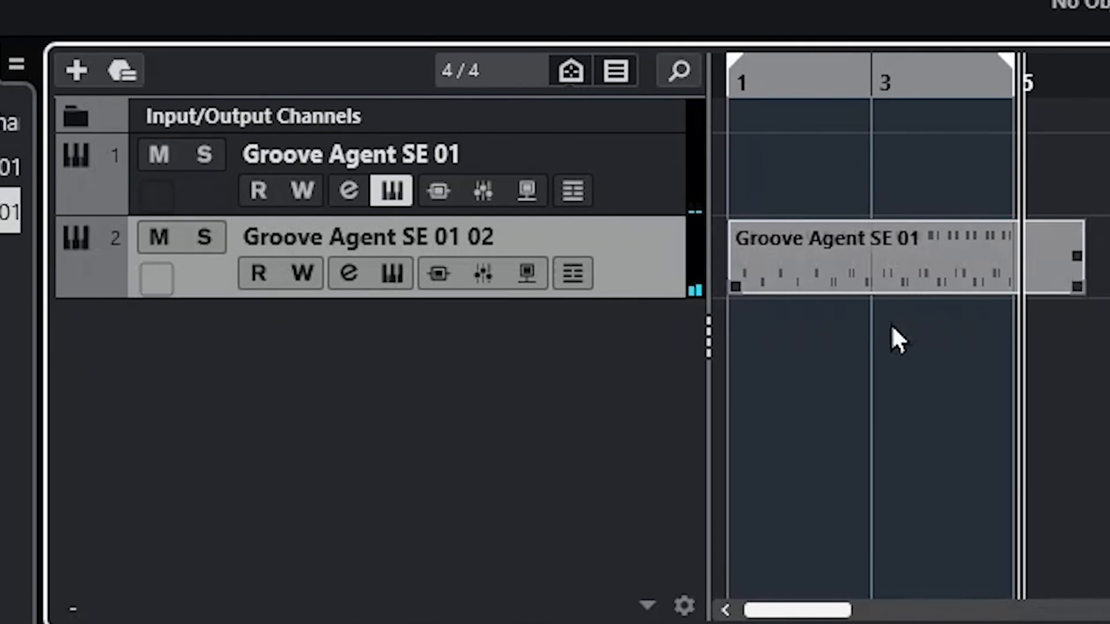
click(879, 277)
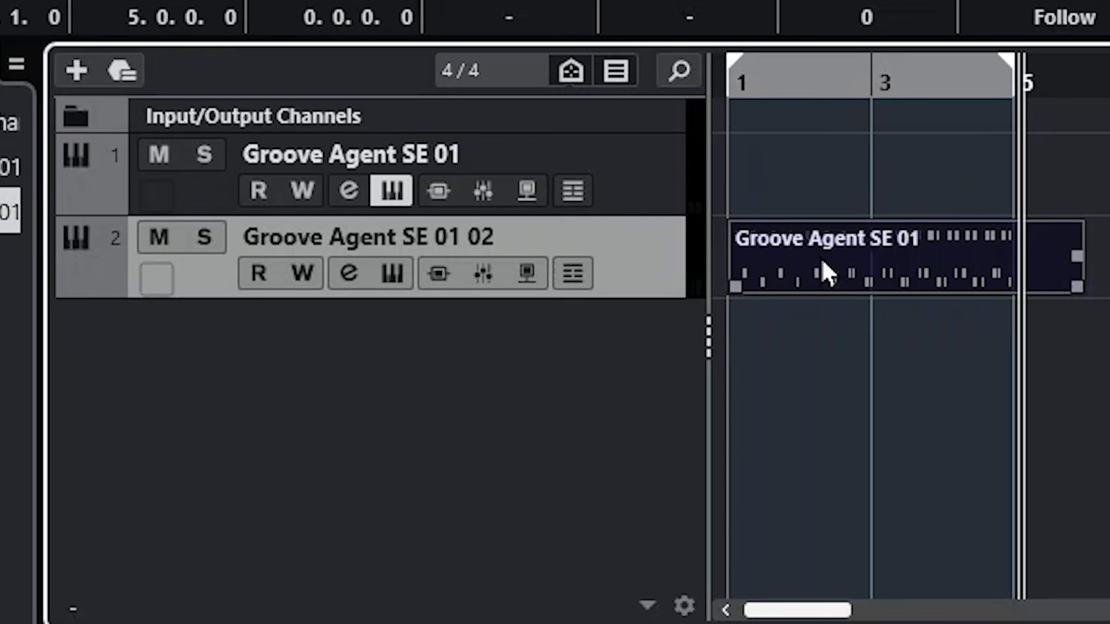
Delete the merged part and remove the second instrument track
key(Delete)
right_click(650, 252)
click(814, 405)
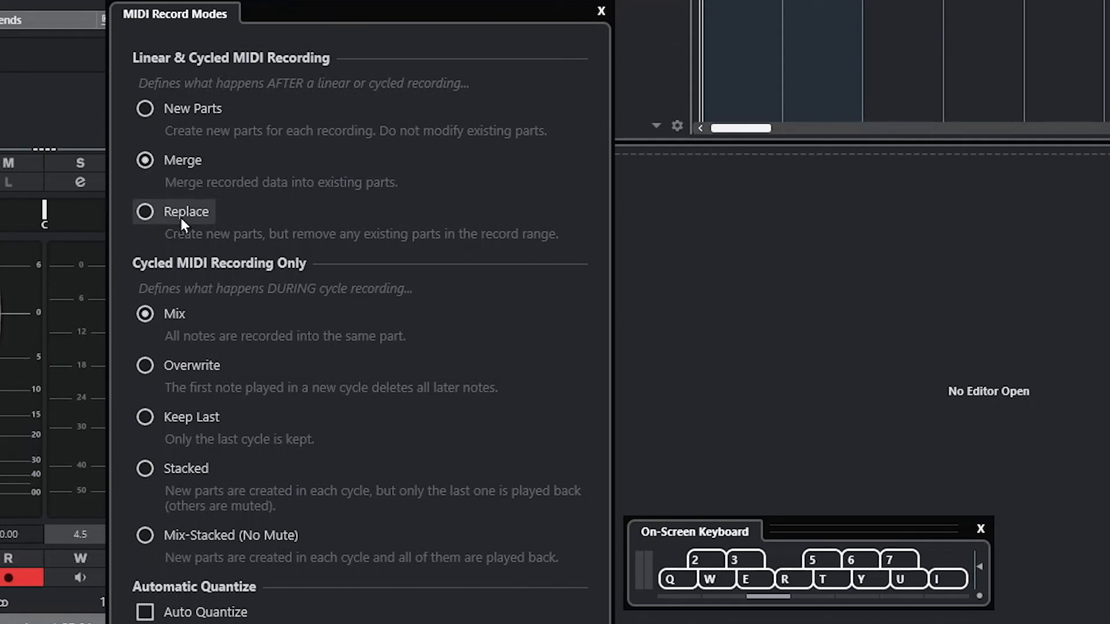
Set the Linear & Cycled MIDI Recording mode to Replace and close the MIDI Record Modes settings
click(182, 220)
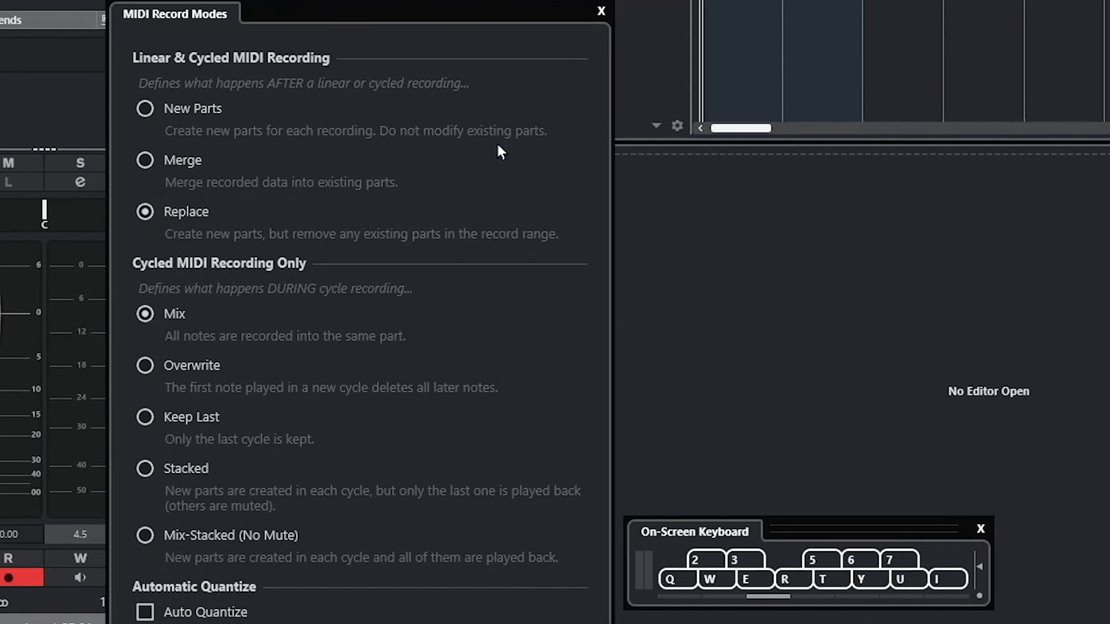
click(601, 11)
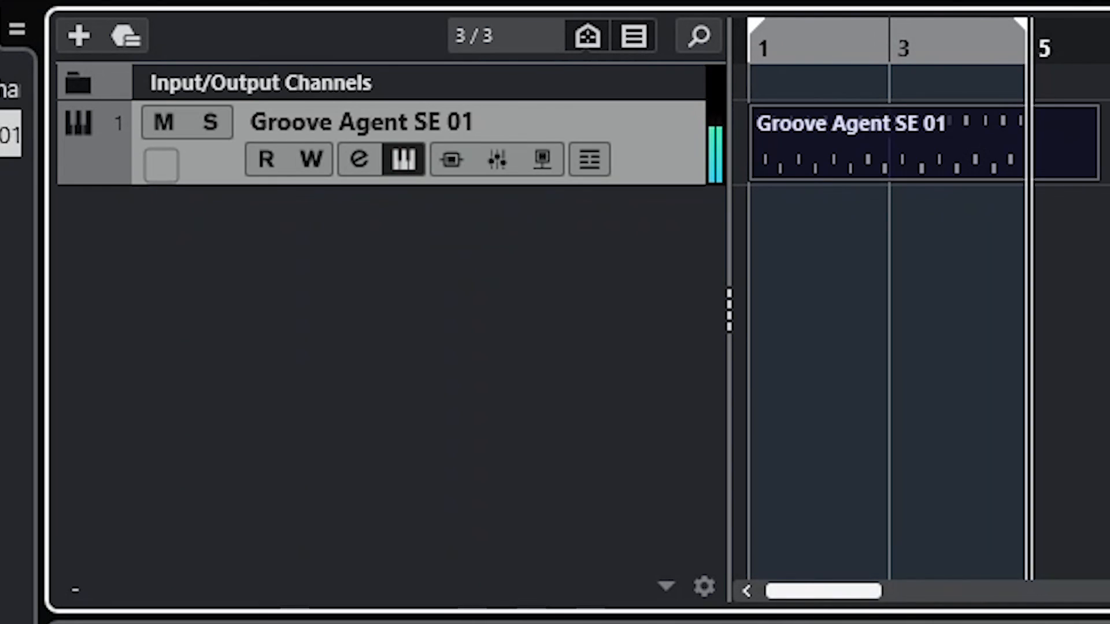
Return to bar 1 and record another drum pass over the existing Groove Agent SE 01 part
key(period)
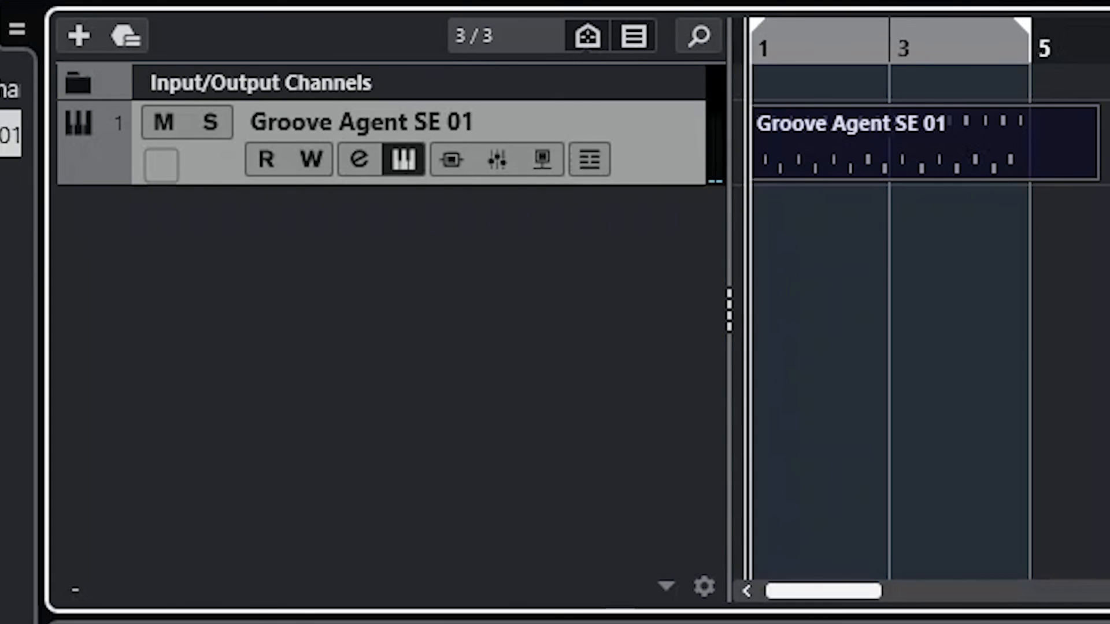
key(KP_Multiply)
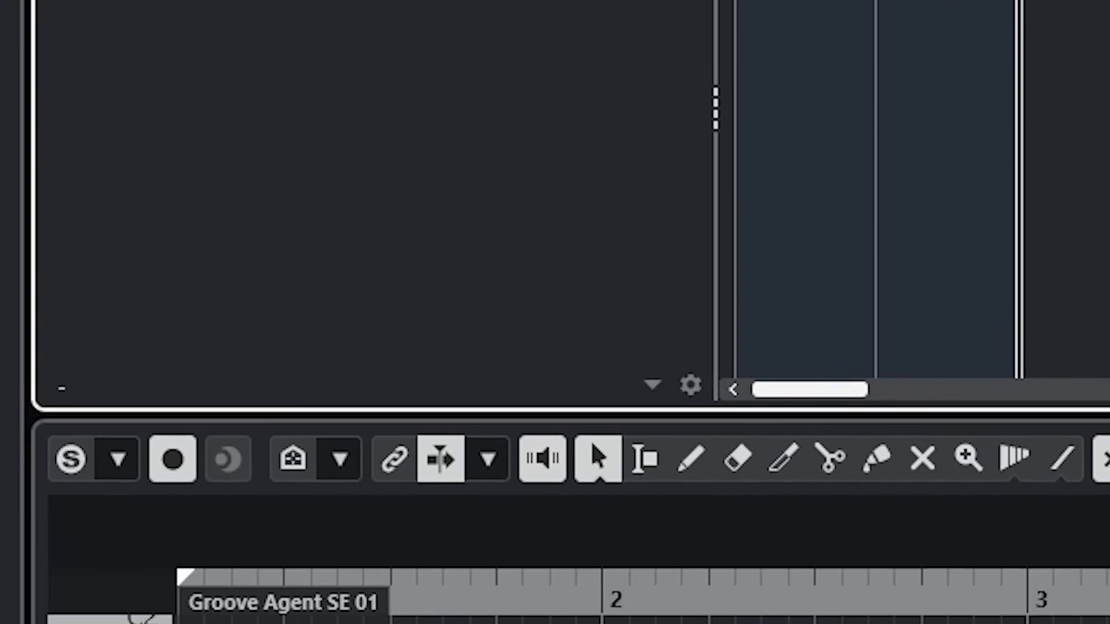
Examine the newly recorded part's notes around C2 and C1 in the Key Editor
scroll(751, 376, up, 1)
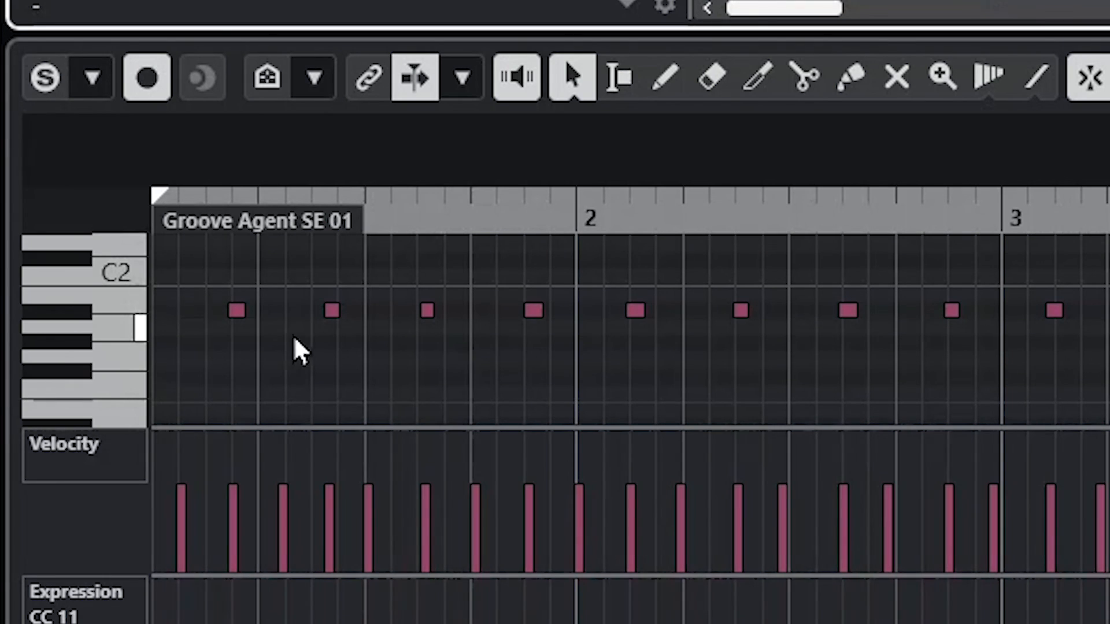
scroll(215, 375, down, 3)
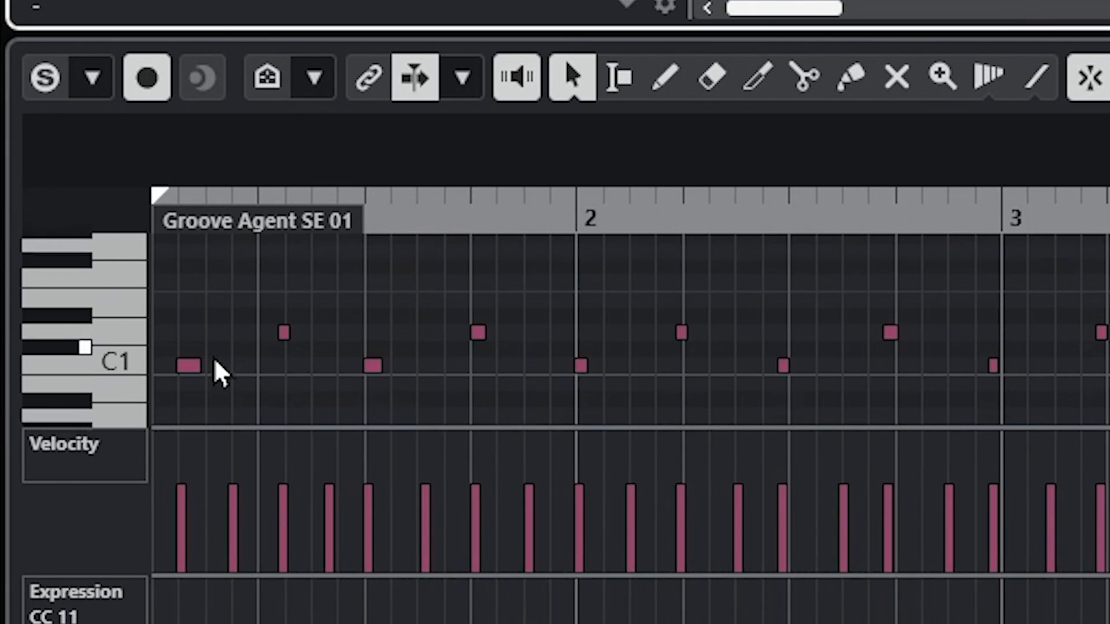
scroll(217, 372, up, 3)
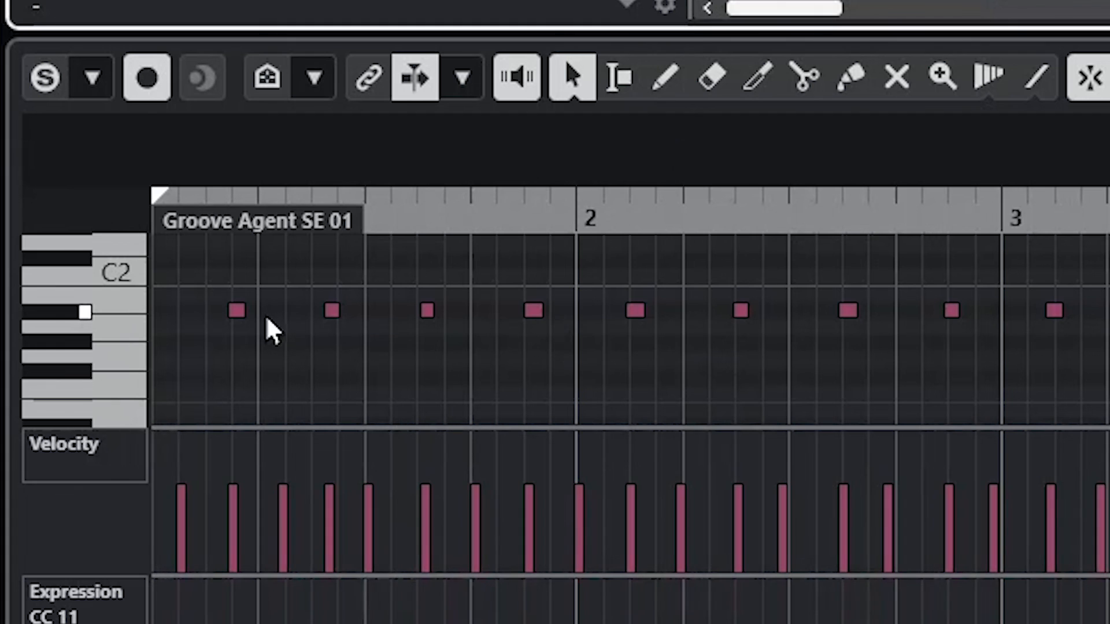
right_click(508, 2)
key(Escape)
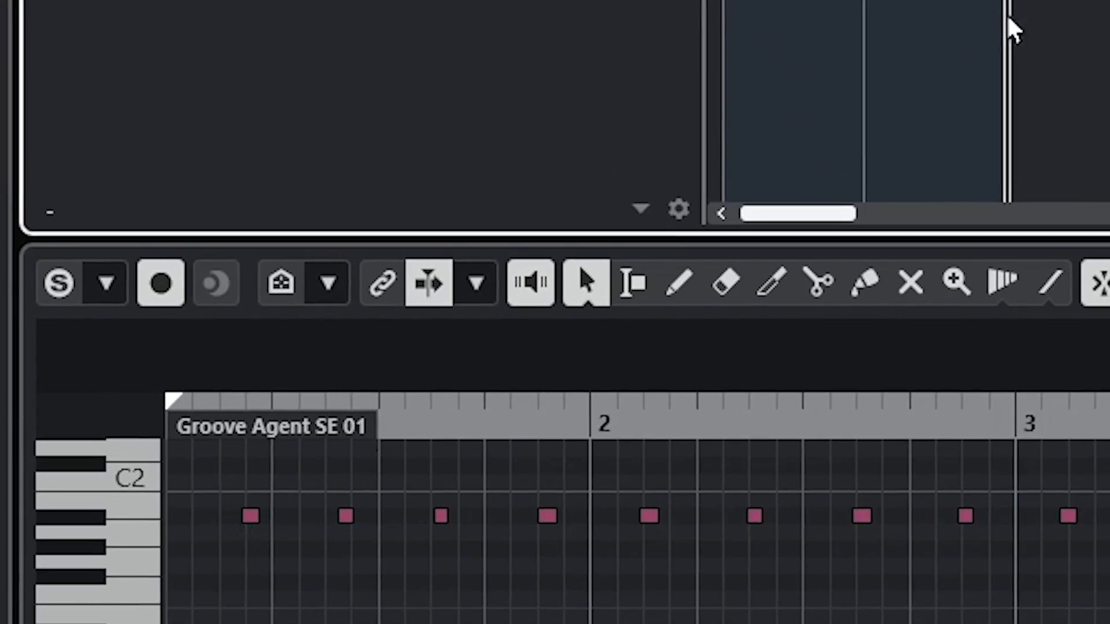
Move the recorded part onto a new track below and back to Groove Agent SE 01, and close the MIDI Record Modes settings
drag(934, 144, 906, 170)
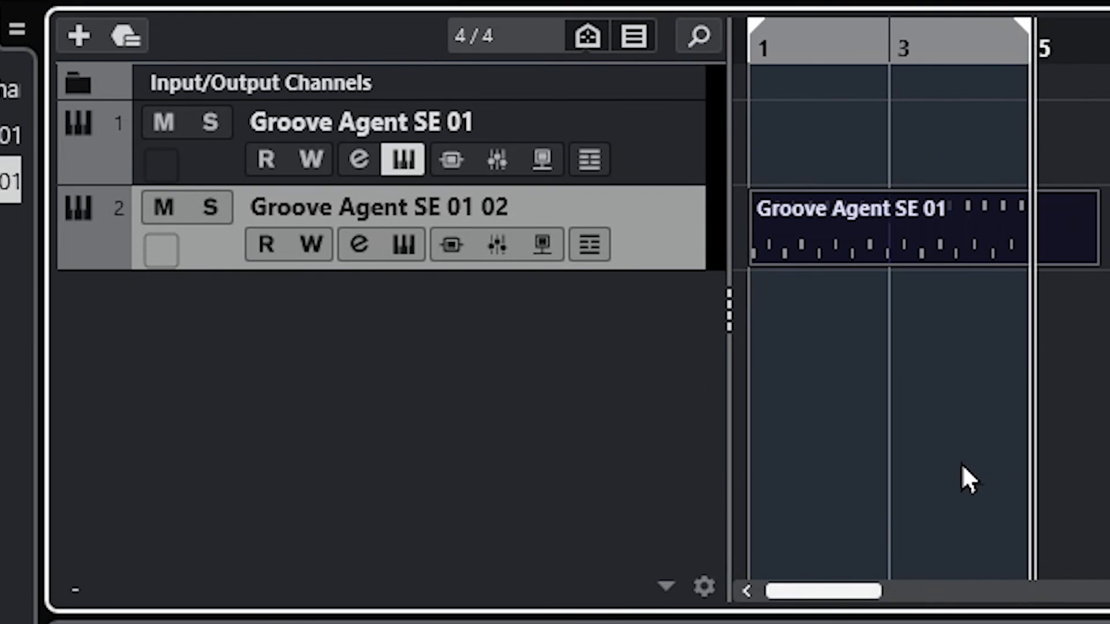
click(903, 215)
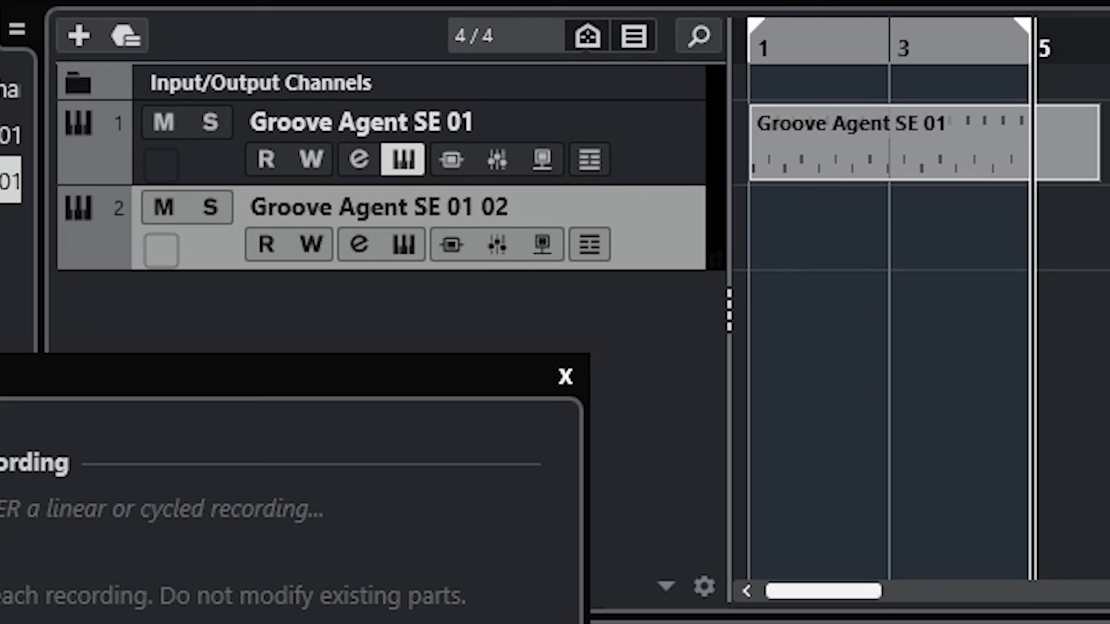
click(565, 377)
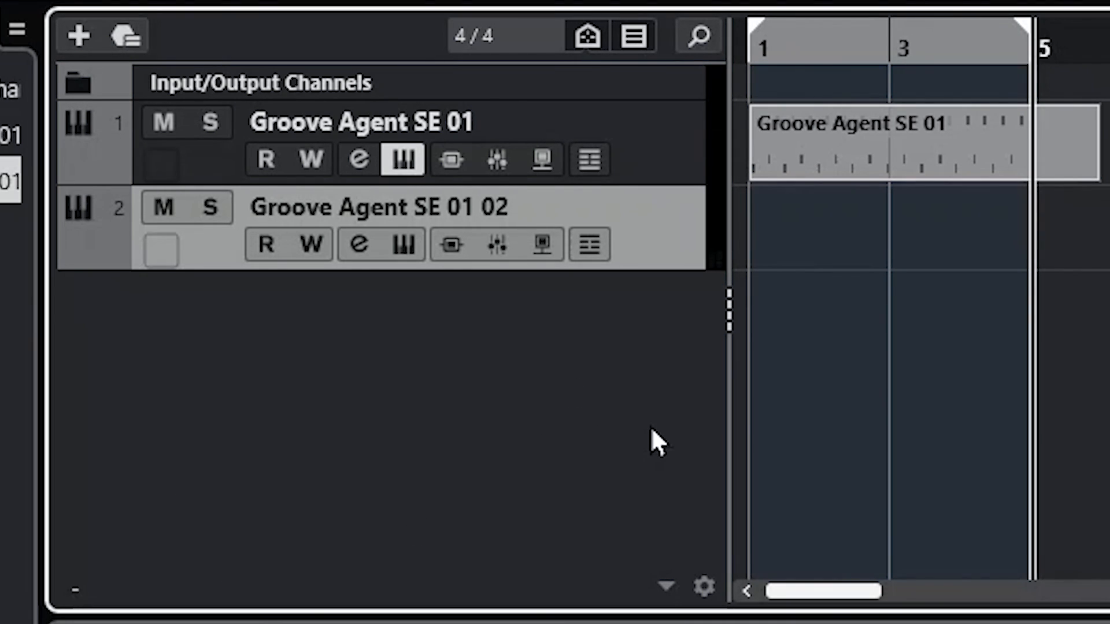